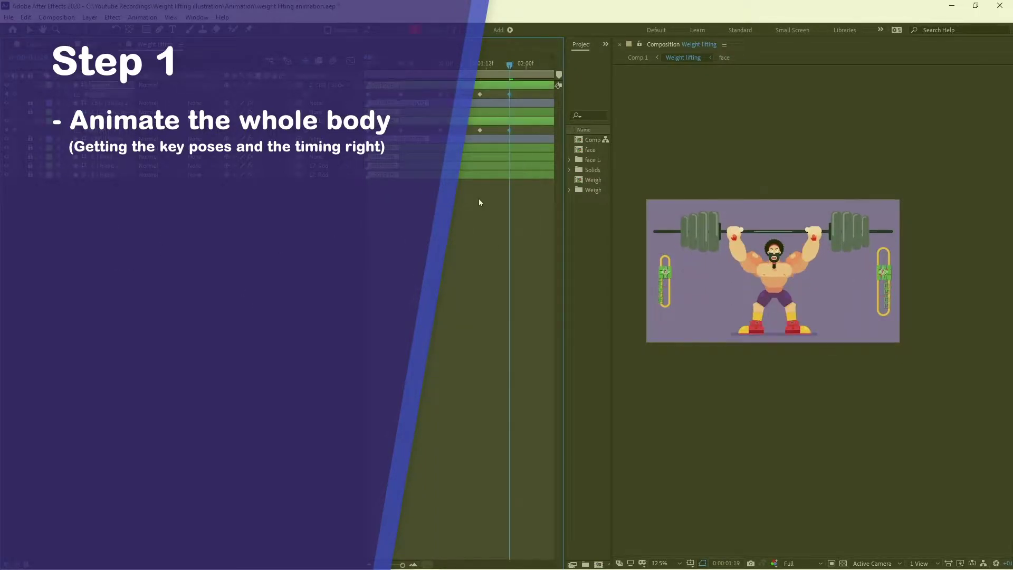
pyautogui.click(534, 264)
pyautogui.press('-')
pyautogui.press('-')
pyautogui.press('-')
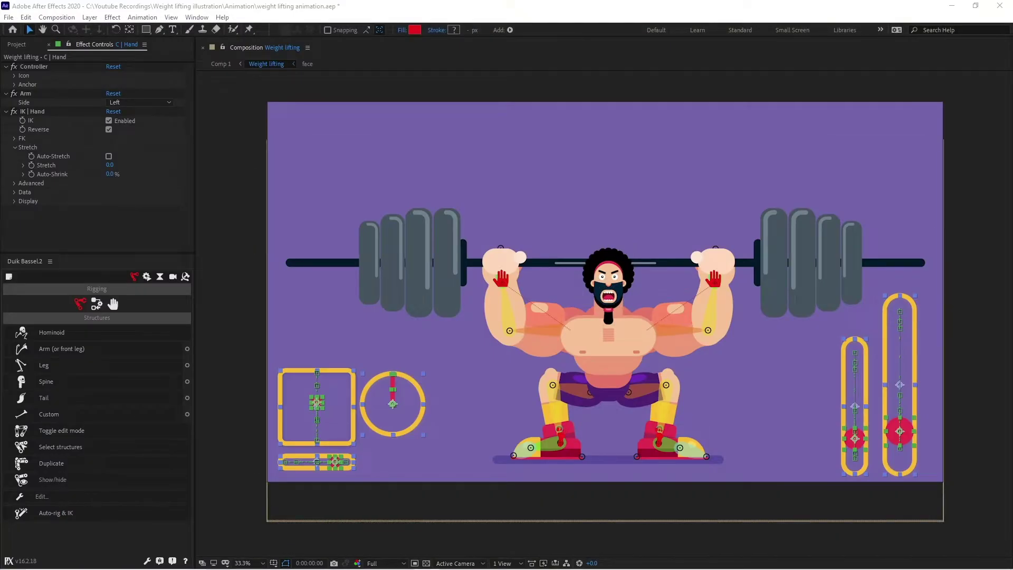
pyautogui.hotkey('ctrl', 'shift', 'a')
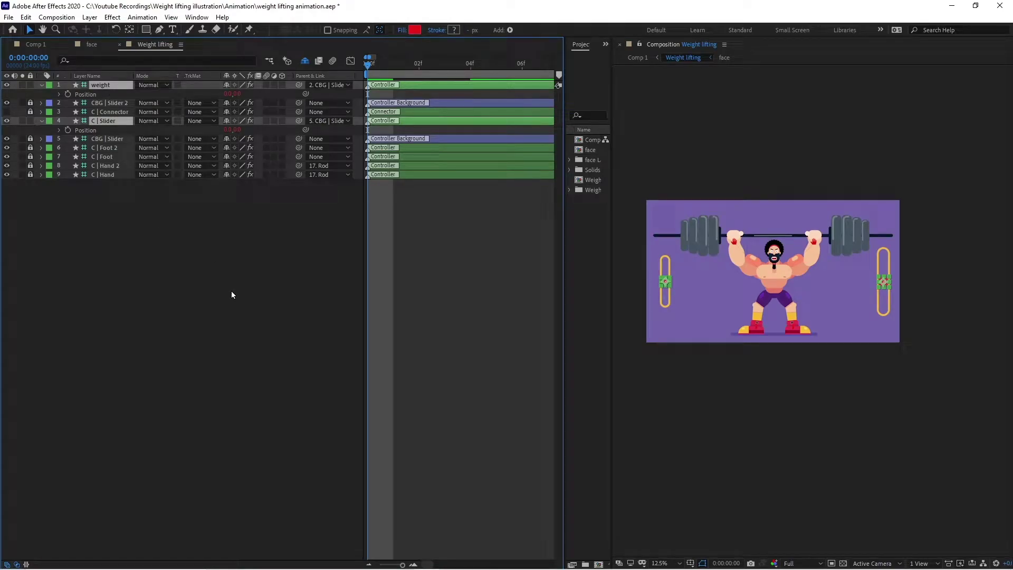
# Turn on Position keyframing for the weight and C | Slider controllers at frame 0.
pyautogui.click(232, 291)
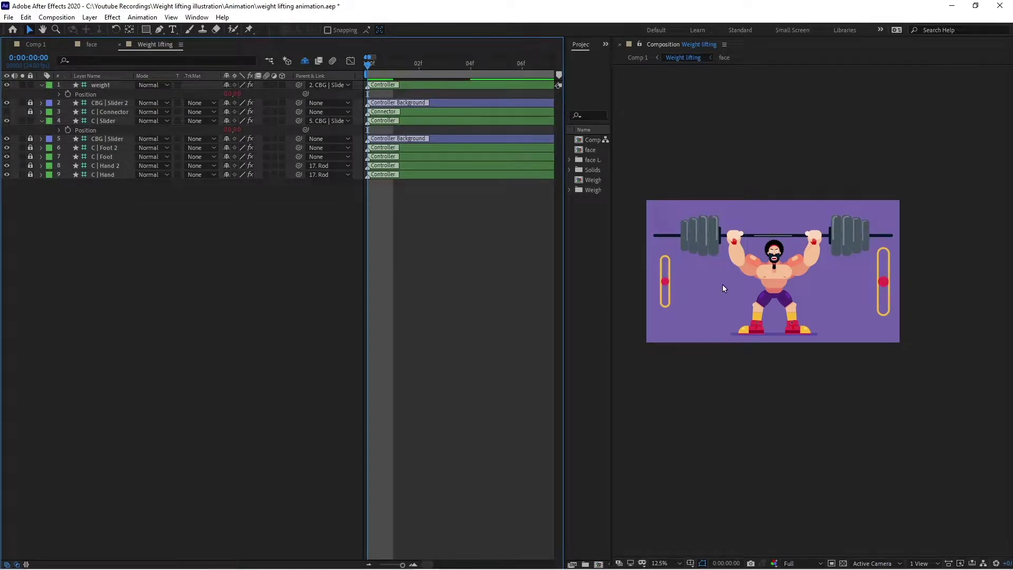
pyautogui.click(665, 285)
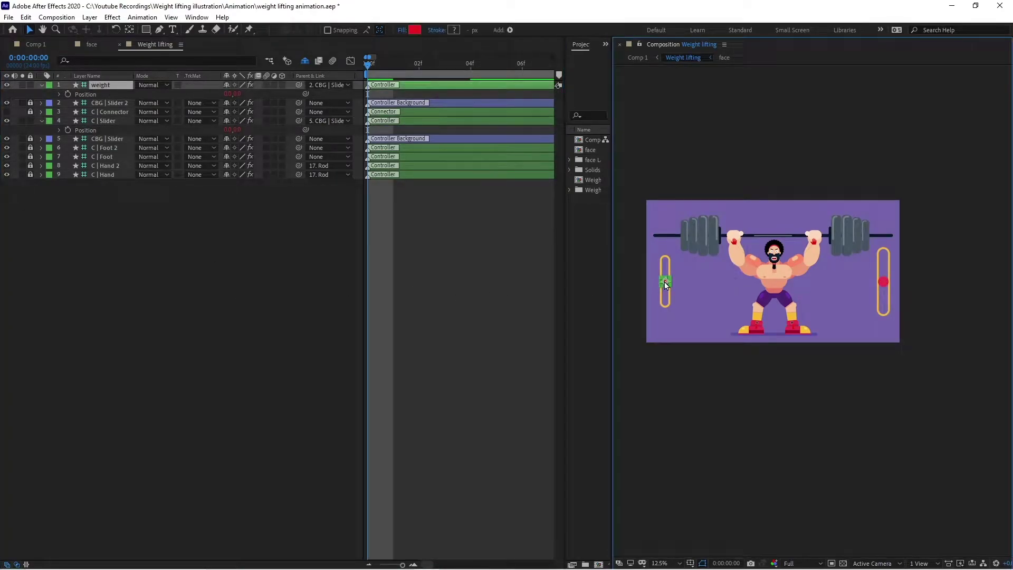
pyautogui.click(885, 284)
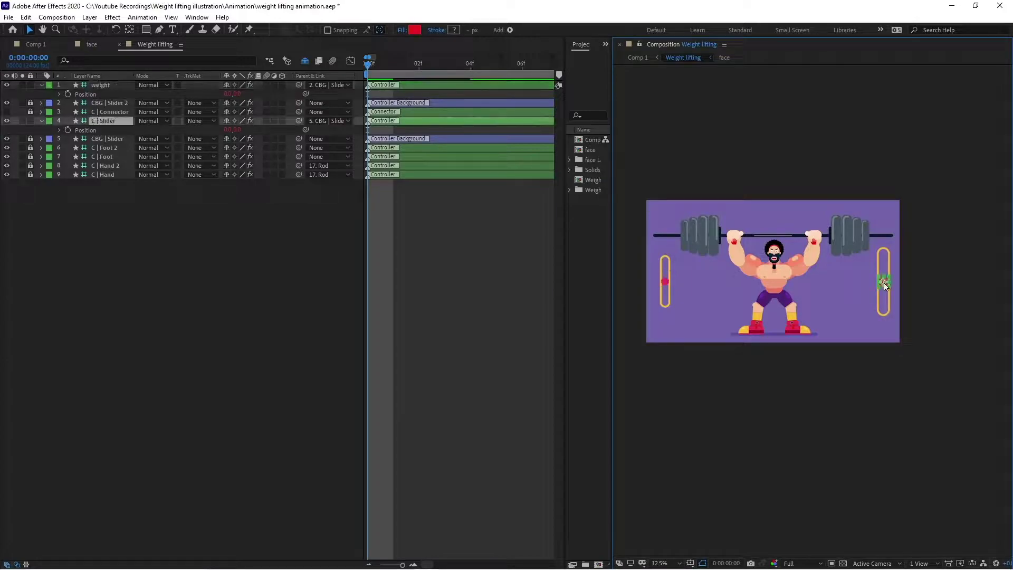
pyautogui.click(443, 292)
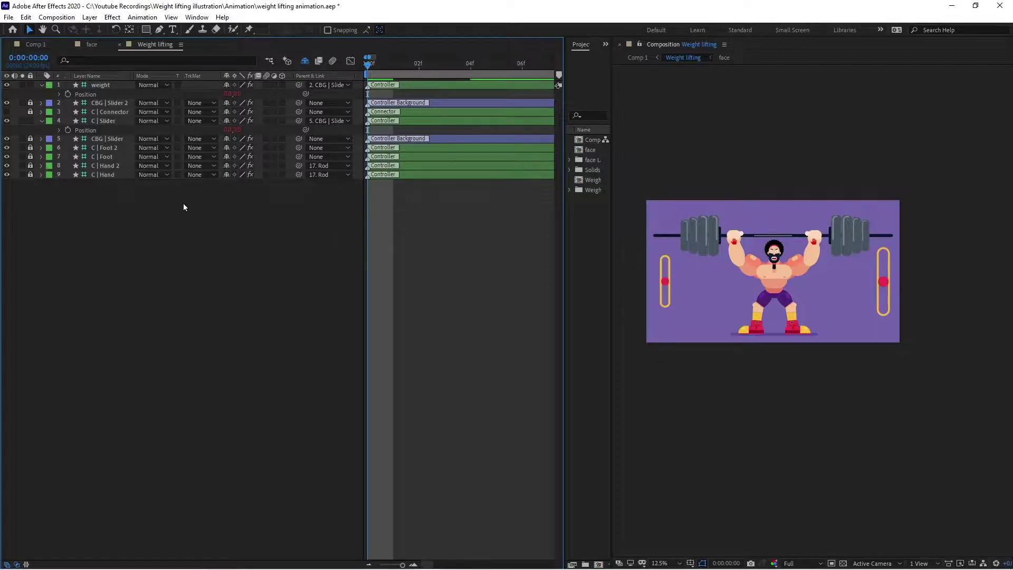
pyautogui.click(67, 94)
pyautogui.click(68, 130)
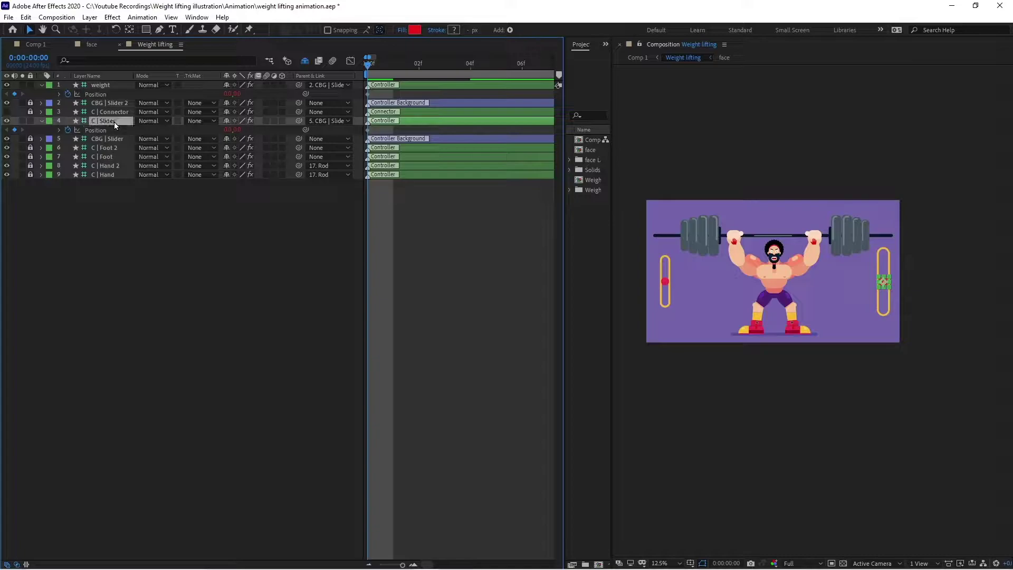
# Lower the weight and C | Slider controllers together at frame 0 so the lifter starts in a squat with the barbell at shoulder height.
pyautogui.keyDown('ctrl'); pyautogui.click(116, 87); pyautogui.keyUp('ctrl')
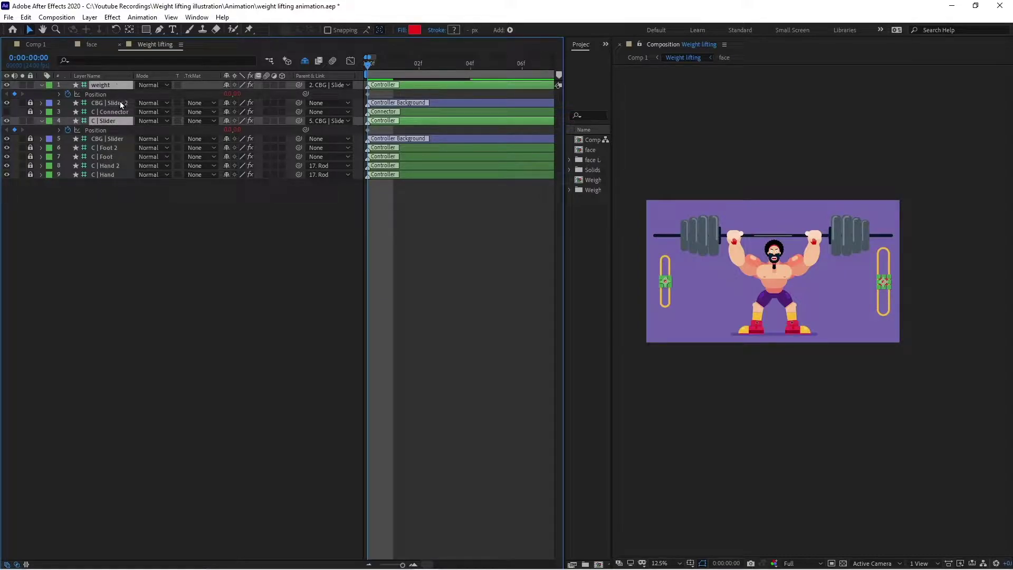
pyautogui.press('Down')
pyautogui.press('Down')
pyautogui.press('Down')
pyautogui.press('Down')
pyautogui.press('Down')
pyautogui.press('Down')
pyautogui.press('Down')
pyautogui.press('Down')
pyautogui.press('Down')
pyautogui.press('Down')
pyautogui.press('Down')
pyautogui.press('Down')
pyautogui.press('Down')
pyautogui.press('Down')
pyautogui.press('Down')
pyautogui.press('Down')
pyautogui.press('Down')
pyautogui.press('Down')
pyautogui.press('Down')
pyautogui.press('Down')
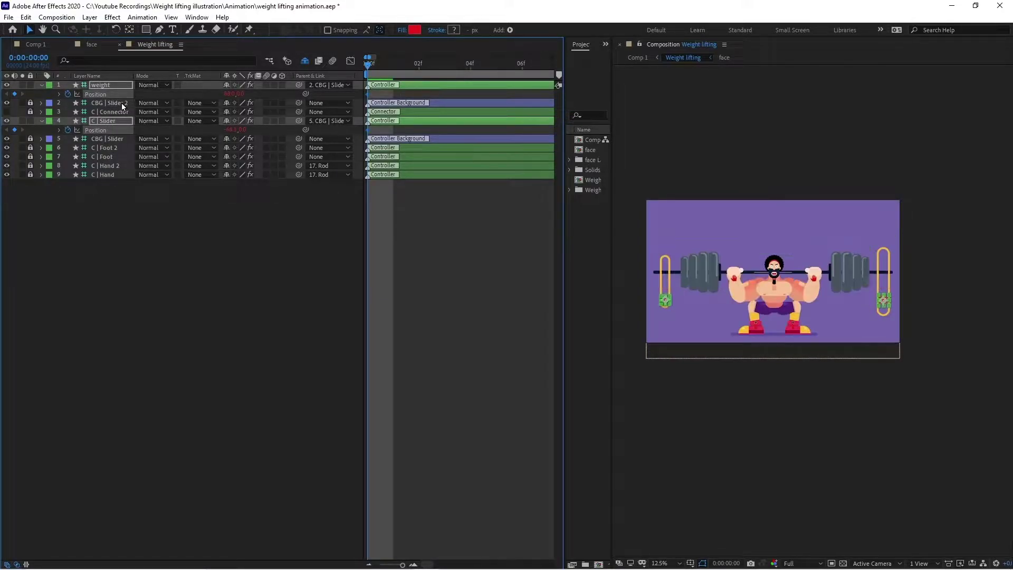
pyautogui.click(416, 277)
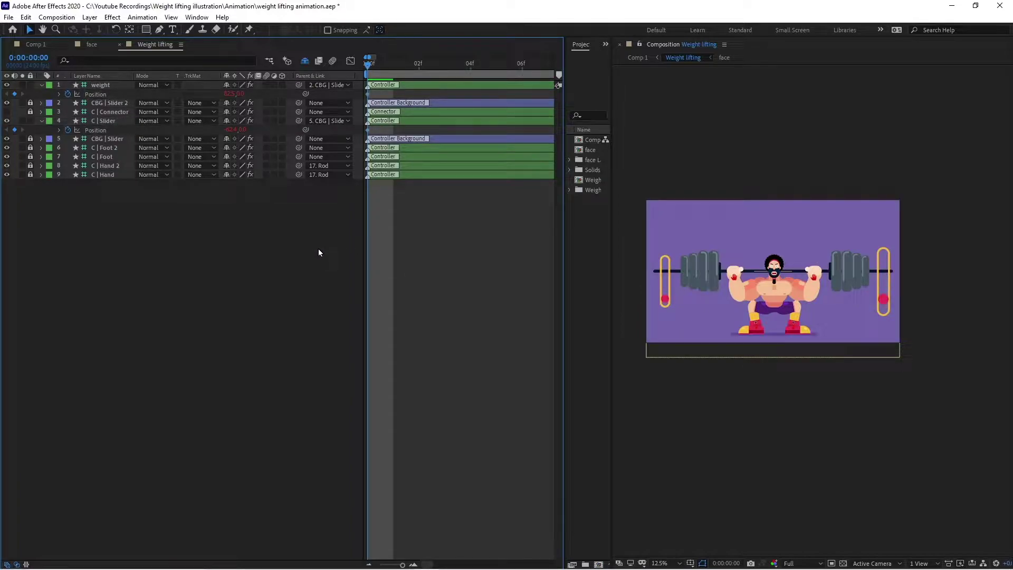
# At frame 10, lower the weight and C | Slider controllers together slightly to keyframe a deeper squat.
pyautogui.click(23, 57)
pyautogui.write('10')
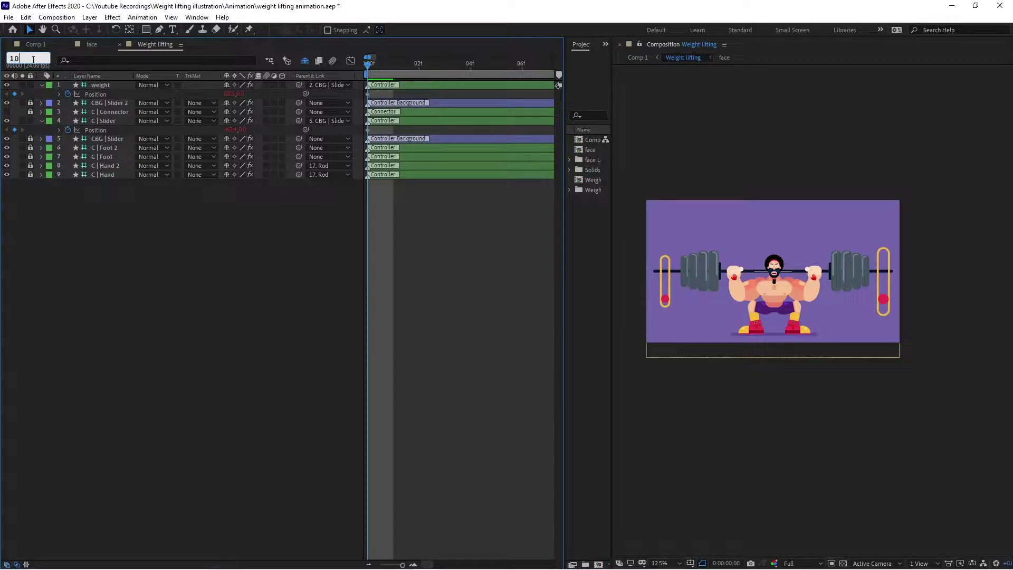
pyautogui.press('Return')
pyautogui.click(464, 122)
pyautogui.keyDown('ctrl'); pyautogui.click(467, 86); pyautogui.keyUp('ctrl')
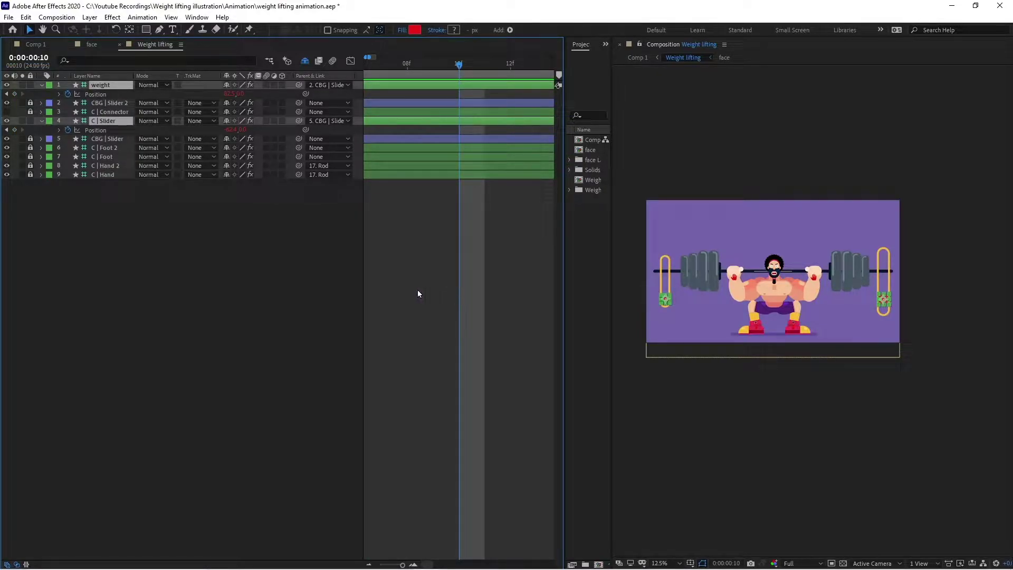
pyautogui.hotkey('ctrl', 'v')
pyautogui.click(390, 290)
# Lower only the C | Slider controller a little further at frame 10 to sink the body more.
pyautogui.click(108, 94)
pyautogui.click(118, 130)
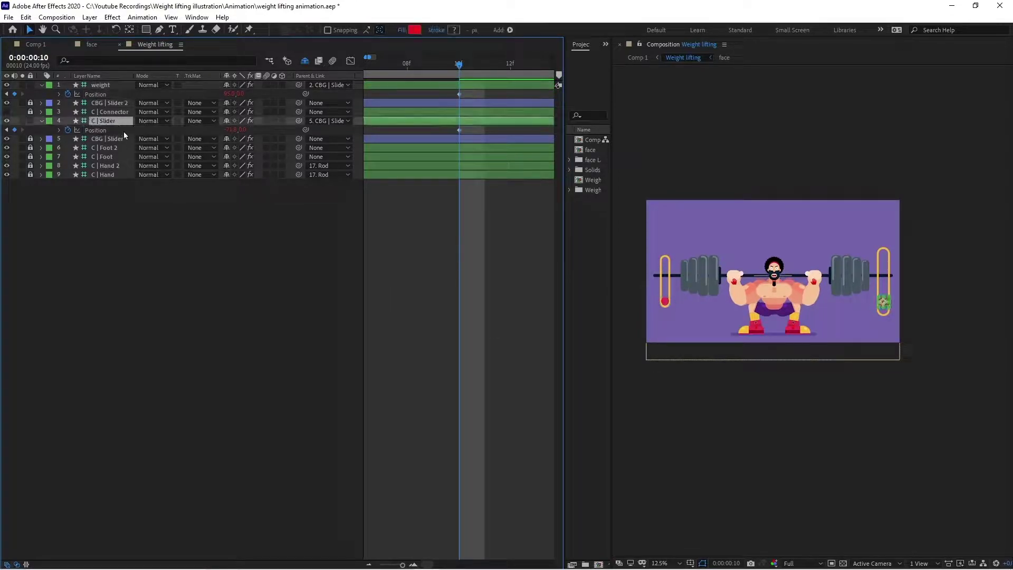
pyautogui.press('Down')
pyautogui.press('Down')
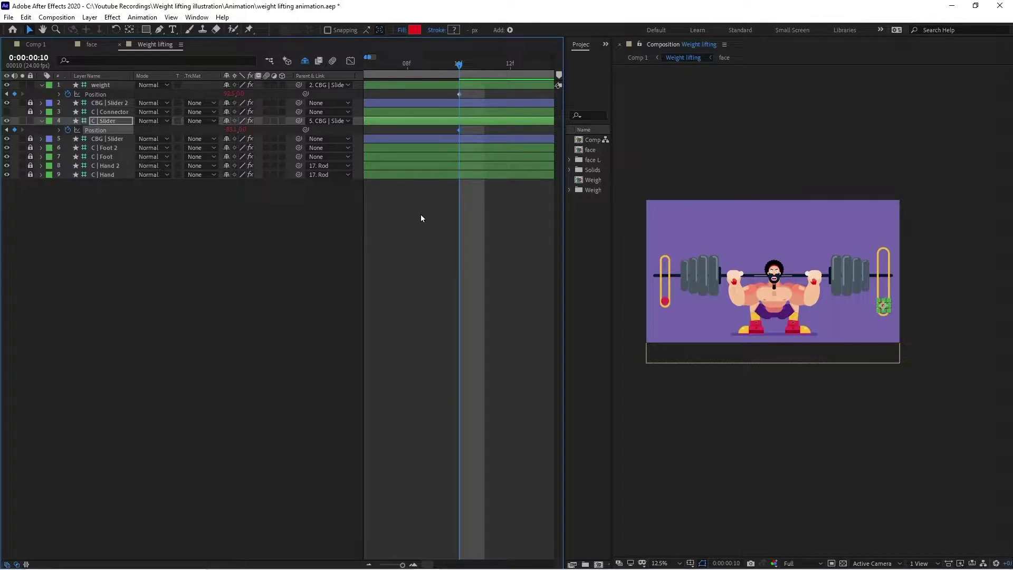
pyautogui.click(420, 214)
pyautogui.press('-')
pyautogui.press('-')
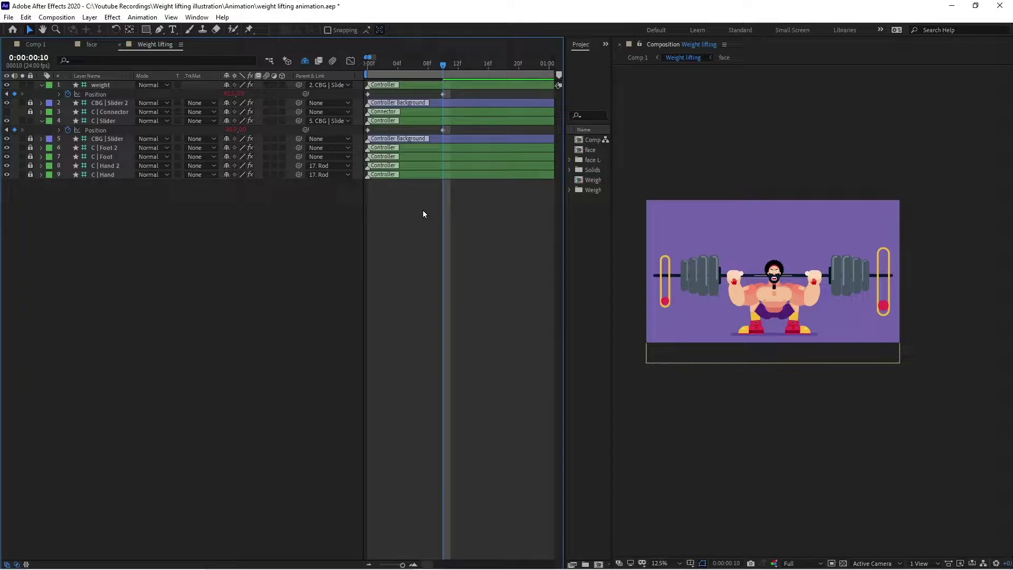
pyautogui.click(35, 58)
pyautogui.write('12')
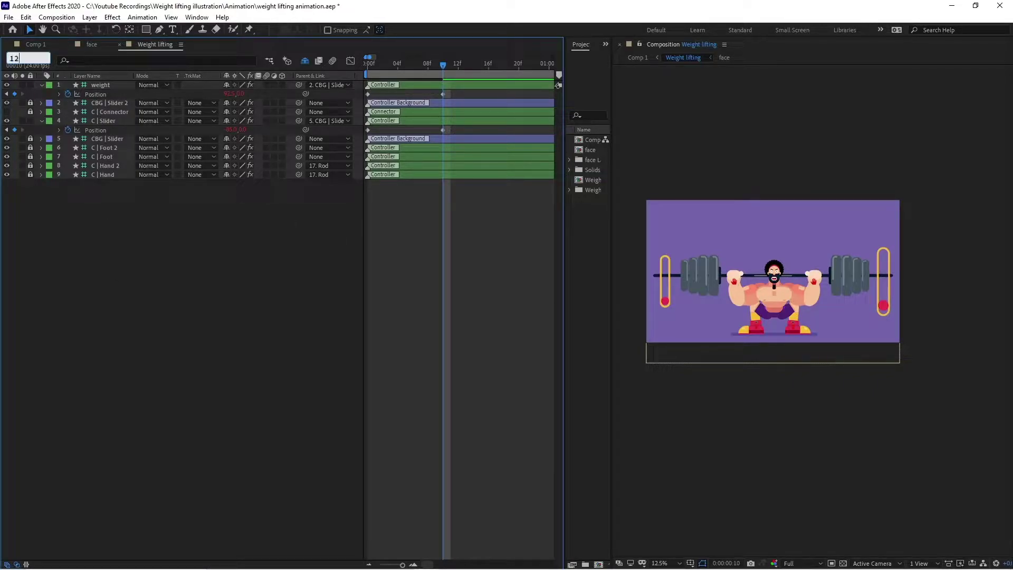
pyautogui.press('Return')
pyautogui.press('j')
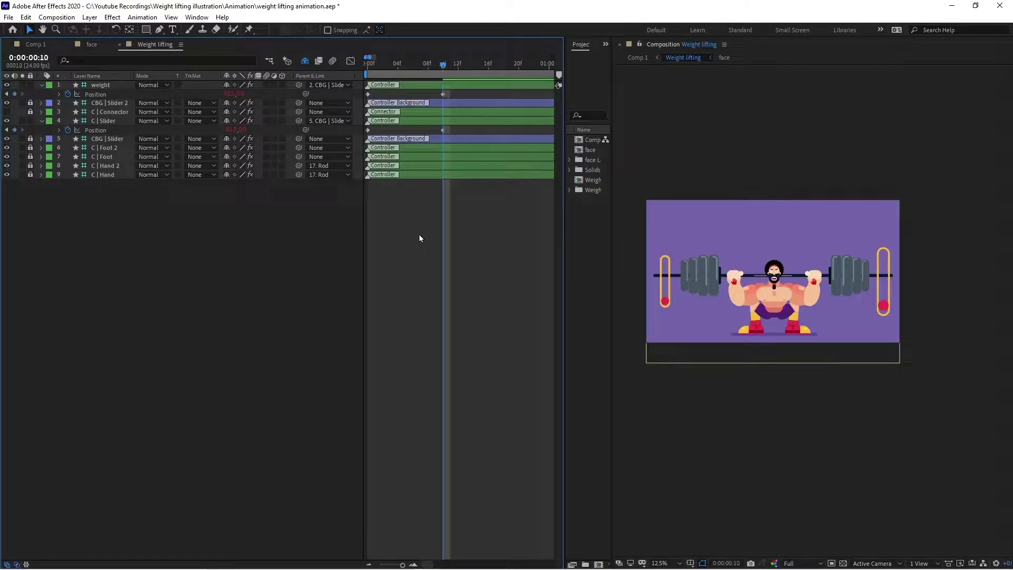
# At frame 22, raise the weight and C | Slider controllers together so the lifter stands with the barbell overhead.
pyautogui.click(29, 58)
pyautogui.write('22')
pyautogui.press('Return')
pyautogui.click(470, 120)
pyautogui.keyDown('shift'); pyautogui.click(470, 84); pyautogui.keyUp('shift')
pyautogui.hotkey('alt', 'shift', 'p')
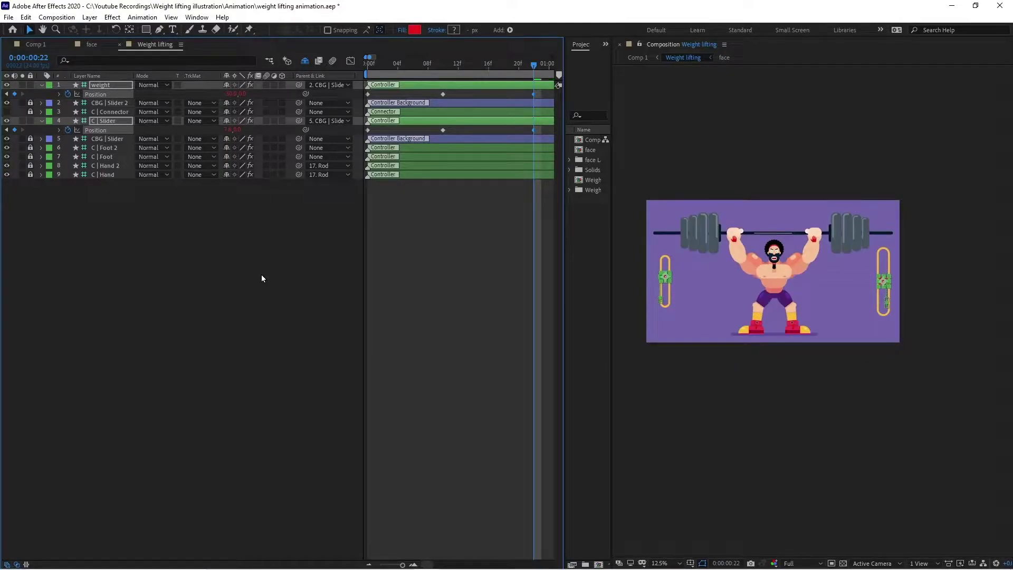
# Adjust the weight and C | Slider controllers separately at frame 22, lowering each slightly to soften the standing pose.
pyautogui.click(495, 123)
pyautogui.click(516, 85)
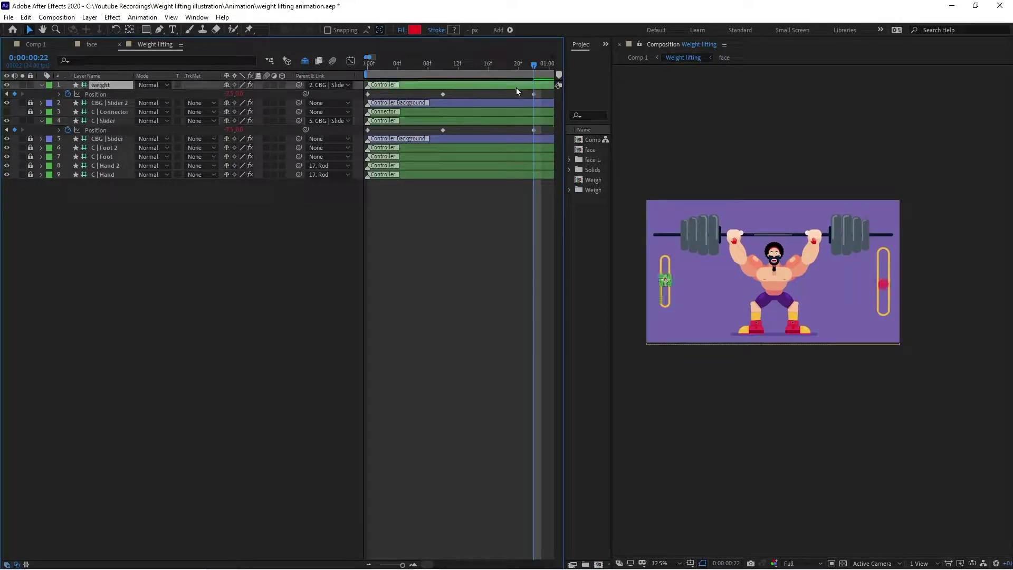
pyautogui.click(524, 122)
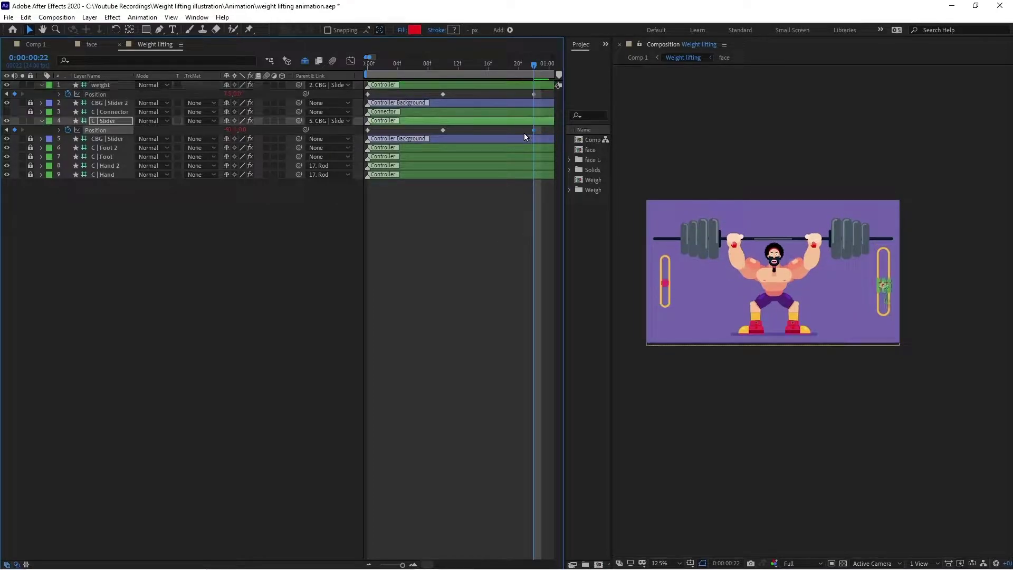
pyautogui.click(524, 132)
# At 0:00:01:10, lower the weight and C | Slider controllers to keyframe a half squat with the barbell dipped to head height.
pyautogui.click(44, 59)
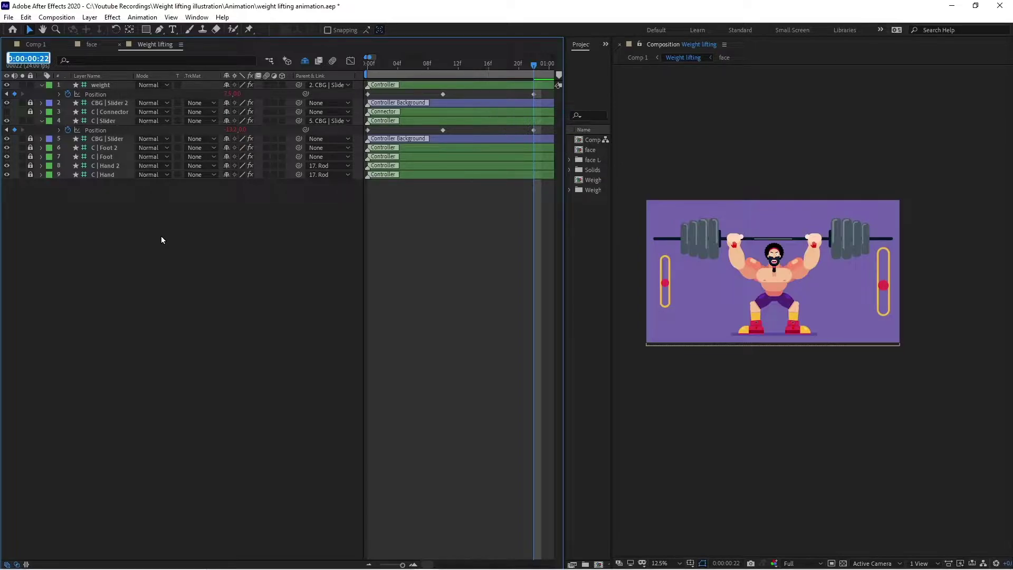
pyautogui.write('110')
pyautogui.press('Return')
pyautogui.hotkey('ctrl', 'a')
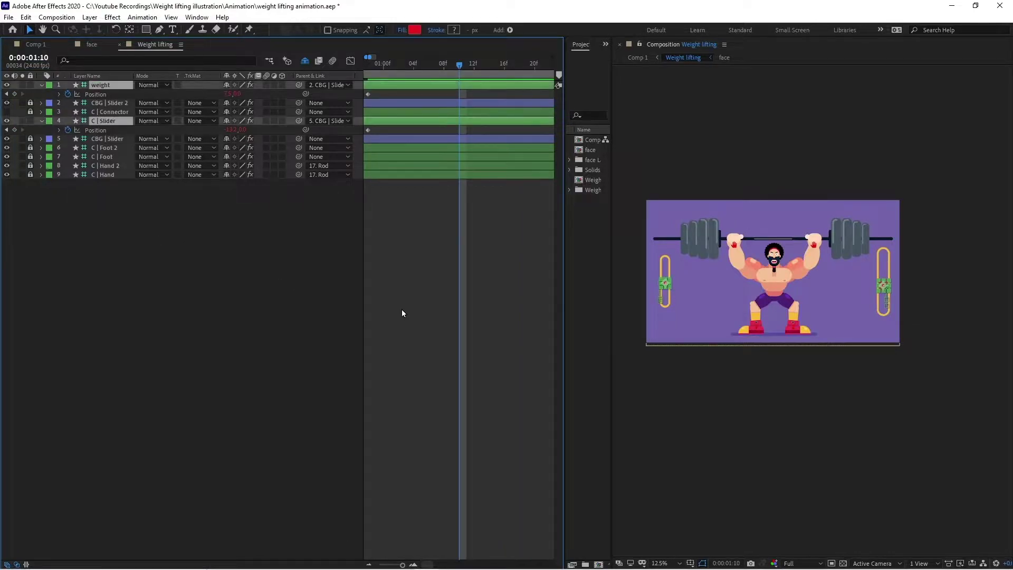
pyautogui.hotkey('ctrl', 'v')
pyautogui.click(402, 312)
pyautogui.click(438, 120)
pyautogui.press('Down')
pyautogui.press('Down')
pyautogui.press('Down')
pyautogui.click(438, 85)
pyautogui.press('Down')
pyautogui.press('Down')
pyautogui.press('Down')
pyautogui.press('Down')
pyautogui.press('Down')
pyautogui.press('Down')
pyautogui.press('Down')
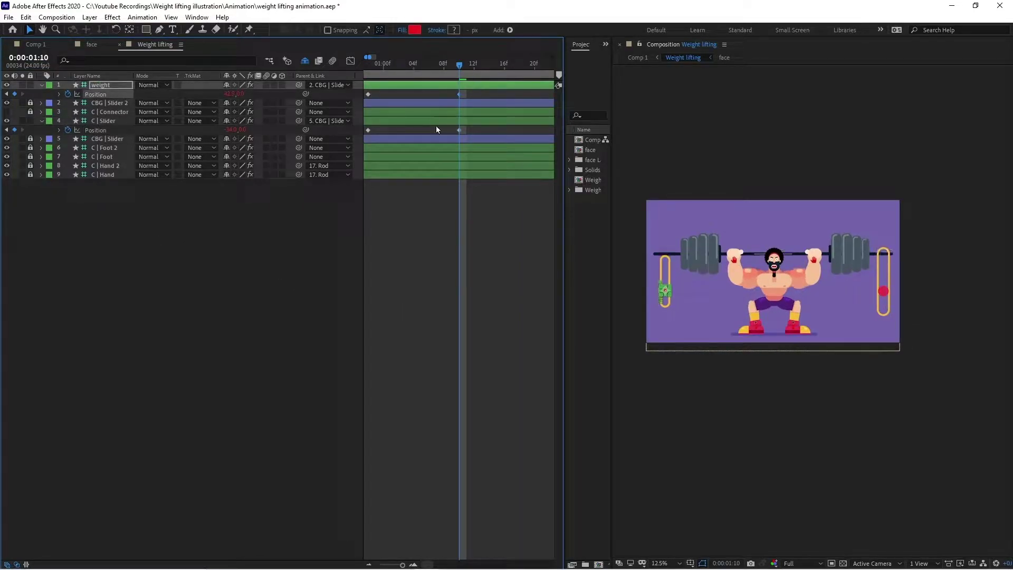
pyautogui.click(435, 256)
# At 0:00:01:19, raise the weight and C | Slider controllers close to the upper ends of their tracks to keyframe the full overhead lift.
pyautogui.click(44, 57)
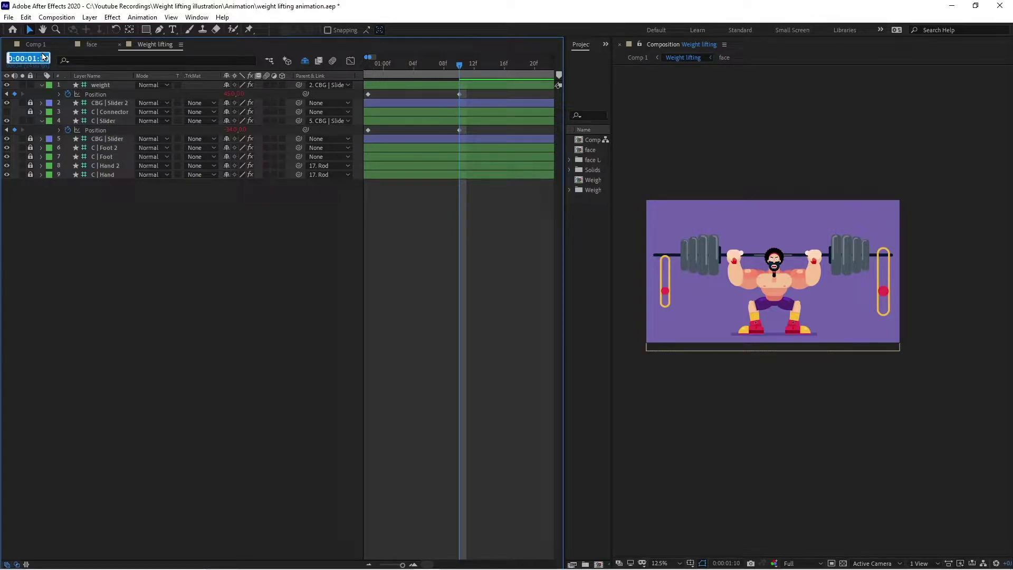
pyautogui.write('119')
pyautogui.press('Return')
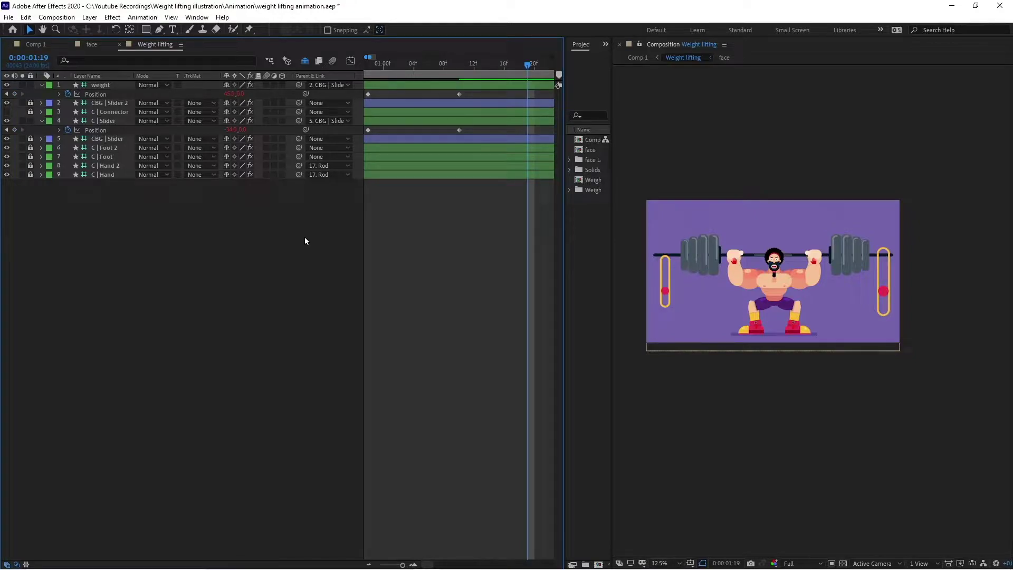
pyautogui.press('-')
pyautogui.press('-')
pyautogui.moveTo(498, 90); pyautogui.dragTo(470, 134)
pyautogui.hotkey('ctrl', 'c')
pyautogui.hotkey('ctrl', 'v')
pyautogui.press('Up')
pyautogui.press('Up')
pyautogui.press('Up')
pyautogui.press('Up')
pyautogui.press('Up')
pyautogui.press('Up')
pyautogui.press('Up')
pyautogui.press('Up')
pyautogui.press('Up')
pyautogui.press('Up')
pyautogui.press('Up')
pyautogui.press('Up')
pyautogui.press('Up')
pyautogui.press('Up')
pyautogui.press('Up')
pyautogui.press('Up')
pyautogui.press('Up')
pyautogui.press('Up')
pyautogui.press('Up')
pyautogui.press('Up')
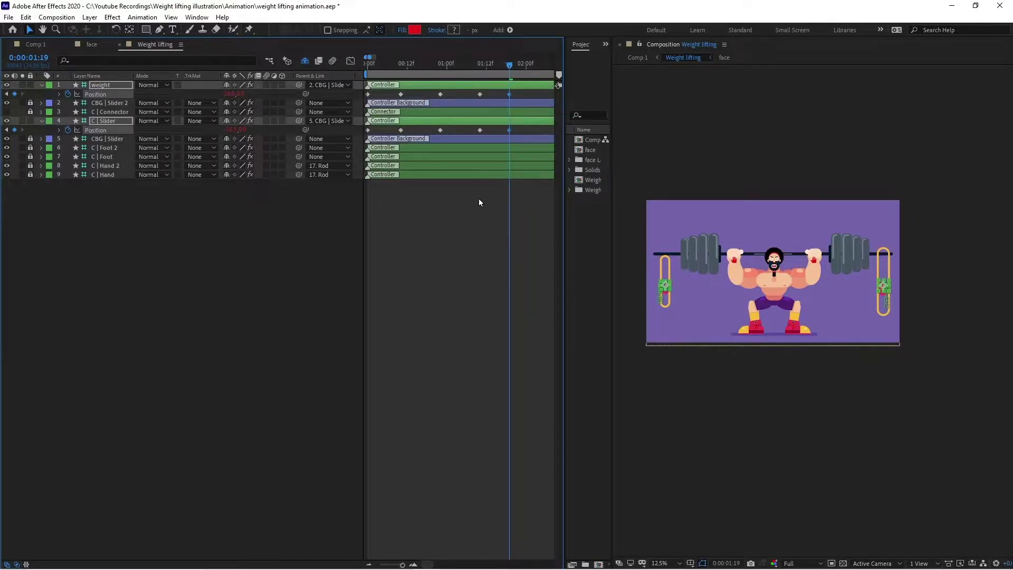
pyautogui.hotkey('shift', 'Up')
pyautogui.hotkey('shift', 'Up')
pyautogui.hotkey('shift', 'Up')
pyautogui.hotkey('shift', 'Up')
pyautogui.hotkey('shift', 'Up')
pyautogui.hotkey('shift', 'Up')
pyautogui.hotkey('shift', 'Up')
pyautogui.hotkey('shift', 'Up')
pyautogui.hotkey('shift', 'Up')
pyautogui.hotkey('shift', 'Up')
pyautogui.hotkey('shift', 'Up')
pyautogui.hotkey('shift', 'Up')
pyautogui.hotkey('shift', 'Up')
pyautogui.hotkey('shift', 'Up')
pyautogui.hotkey('shift', 'Up')
pyautogui.hotkey('shift', 'Up')
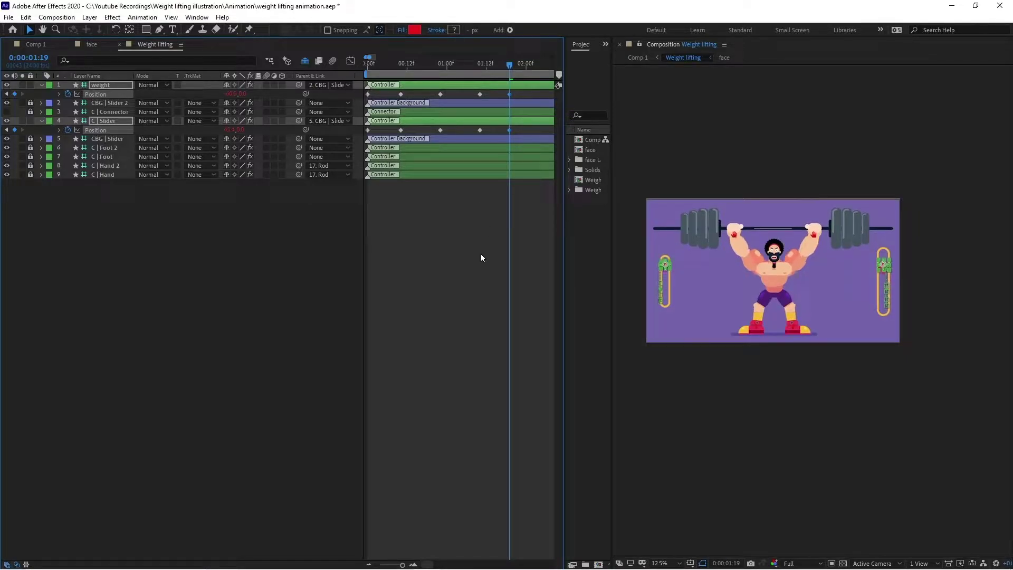
pyautogui.click(507, 120)
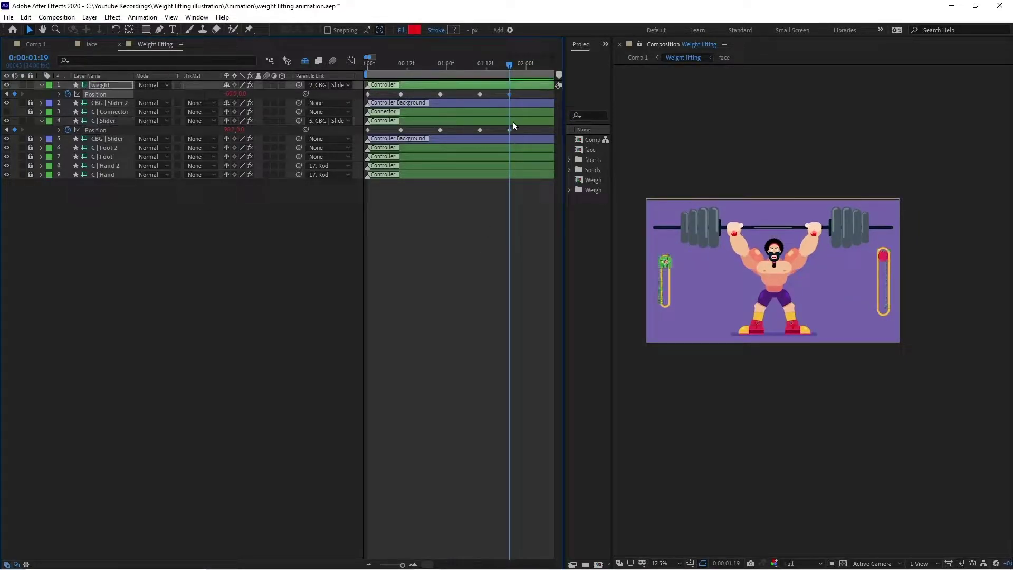
pyautogui.click(513, 84)
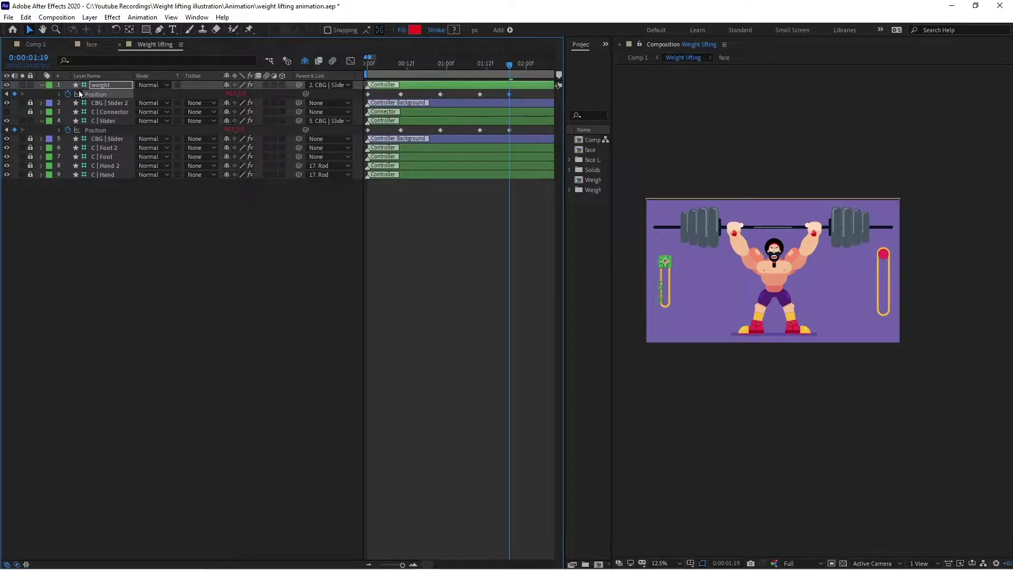
# At 0:00:01:23, lower the weight and C | Slider controllers together slightly to settle the overhead pose.
pyautogui.click(28, 57)
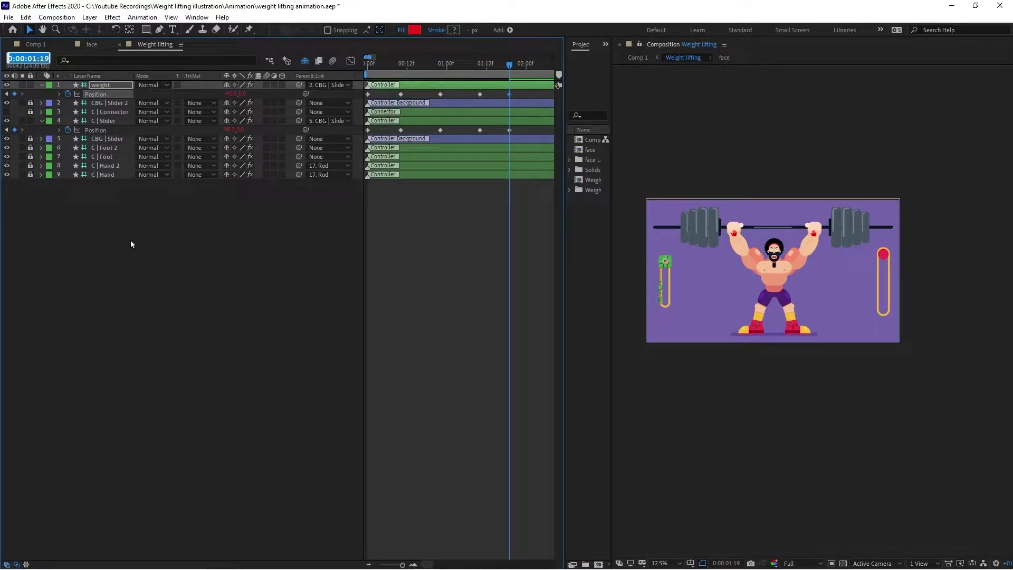
pyautogui.write('123')
pyautogui.press('Return')
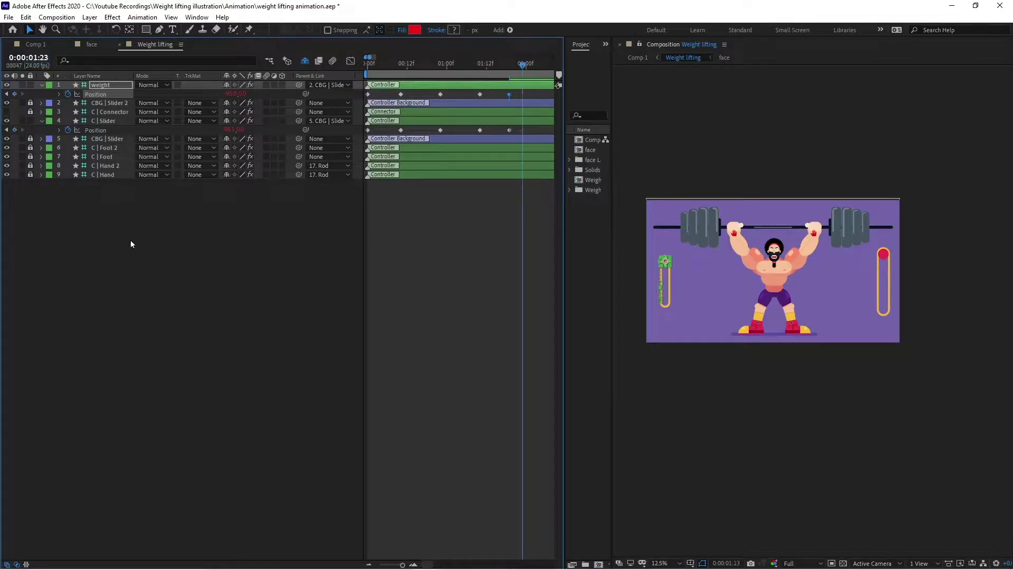
pyautogui.click(511, 120)
pyautogui.keyDown('ctrl'); pyautogui.click(520, 86); pyautogui.keyUp('ctrl')
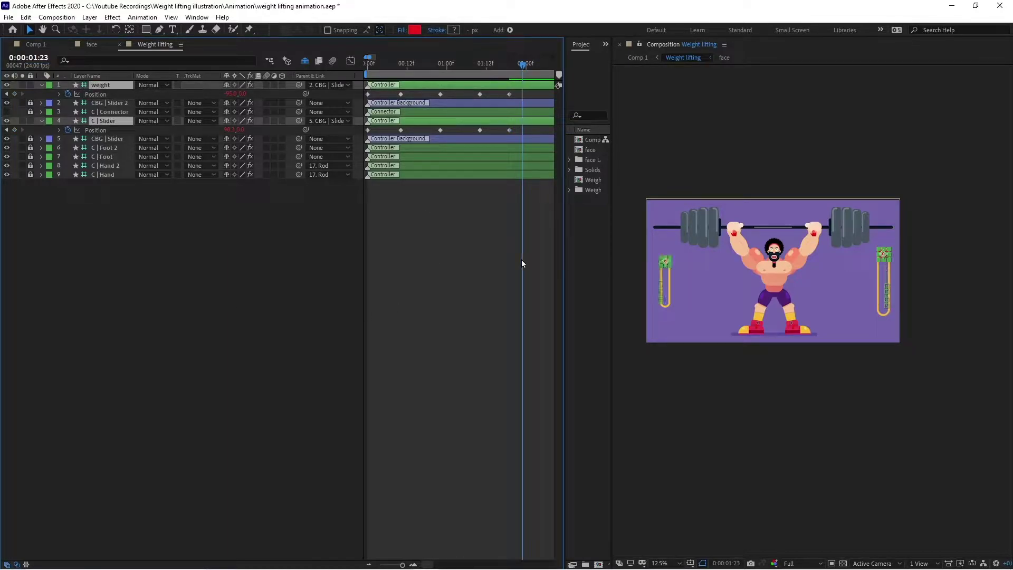
pyautogui.press('Down')
pyautogui.press('Down')
pyautogui.press('Down')
pyautogui.press('Down')
pyautogui.press('Down')
pyautogui.press('Down')
pyautogui.press('Down')
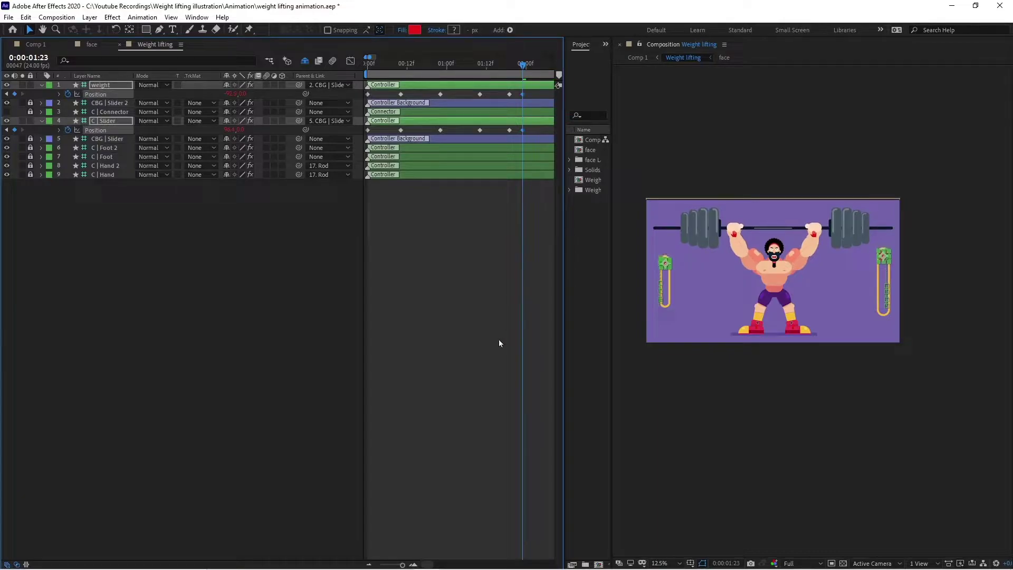
pyautogui.click(499, 337)
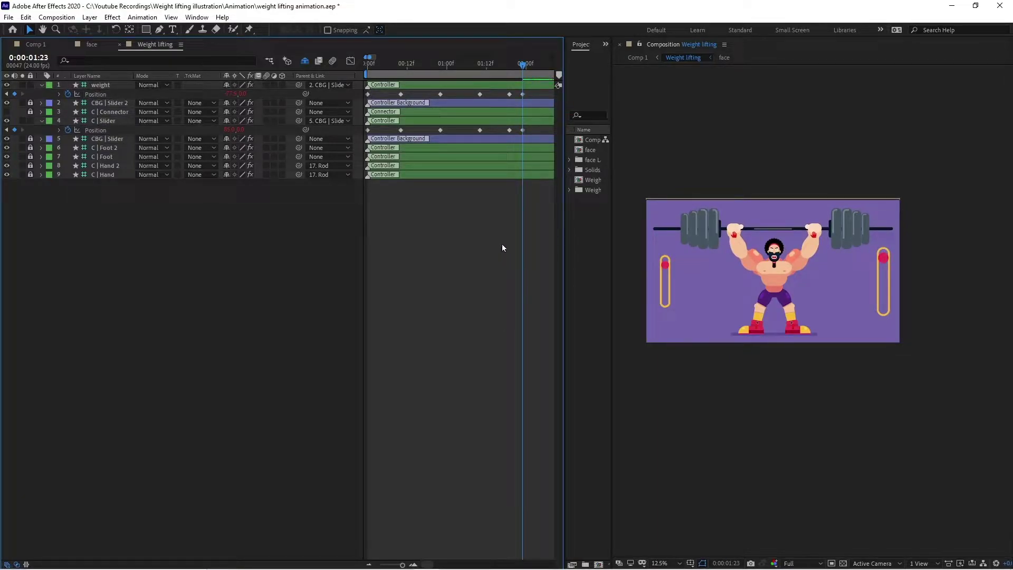
pyautogui.click(27, 57)
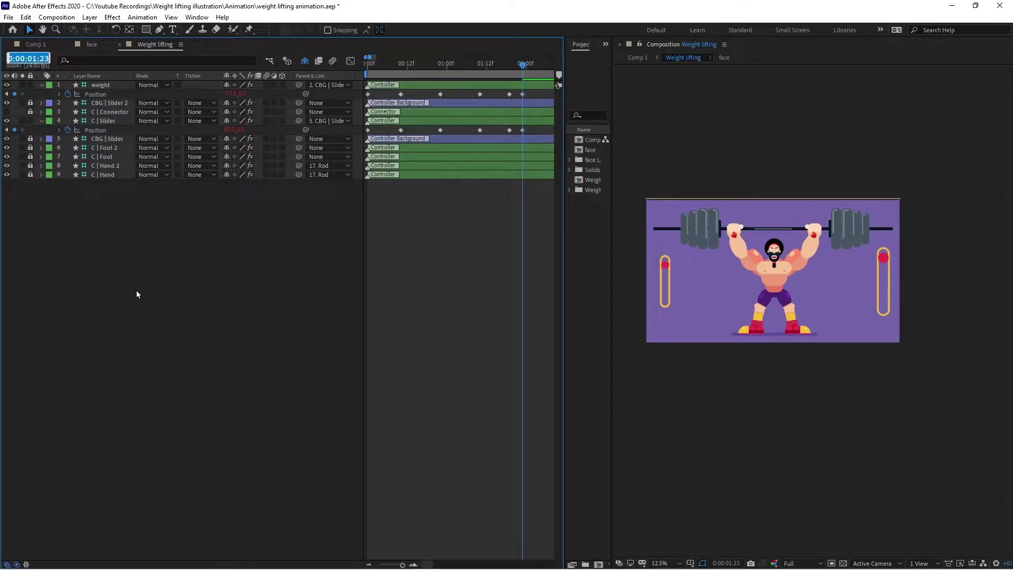
pyautogui.write('+10')
pyautogui.press('Return')
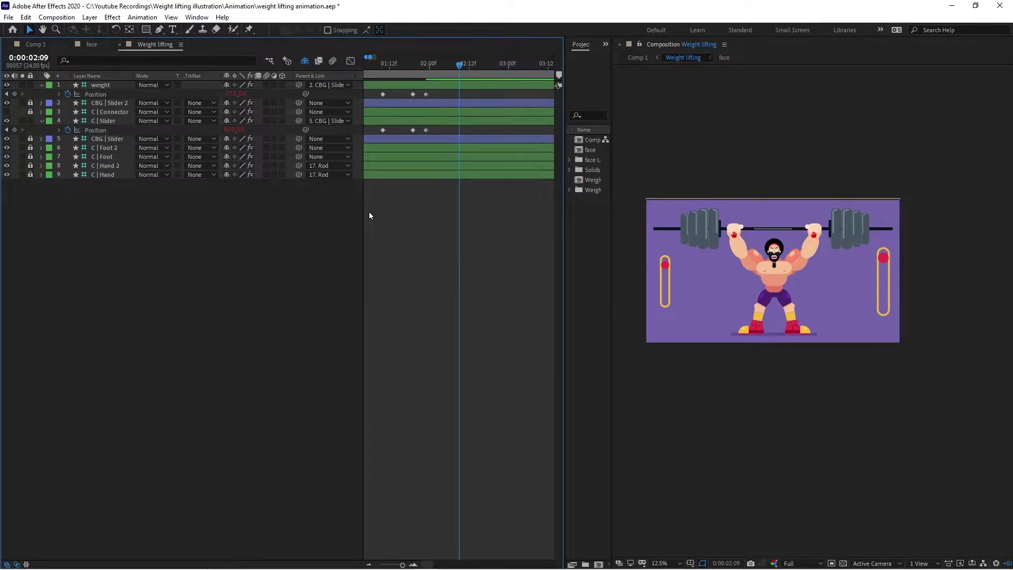
pyautogui.press('-')
pyautogui.press('-')
pyautogui.press('-')
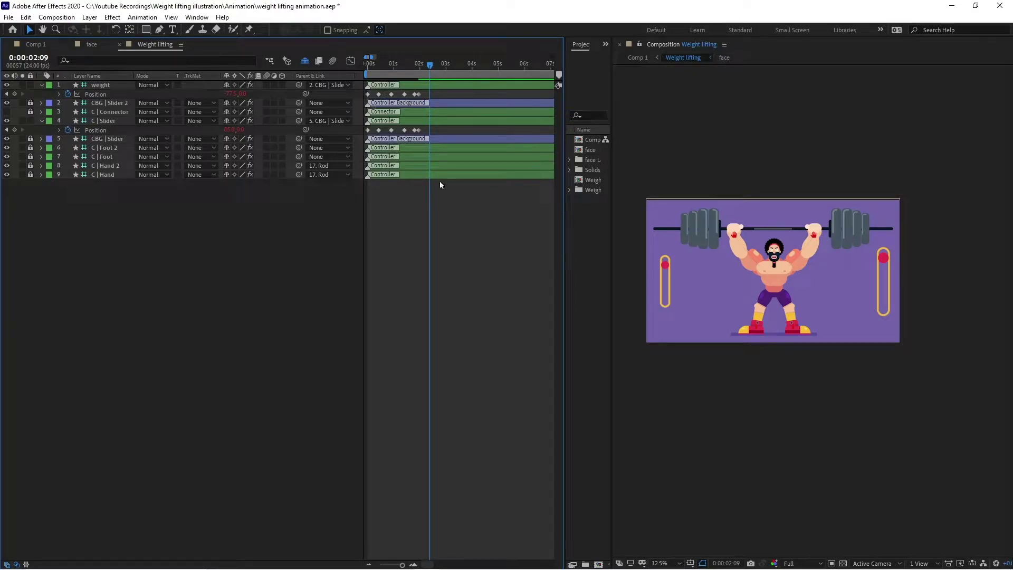
pyautogui.hotkey('shift', 'pageup')
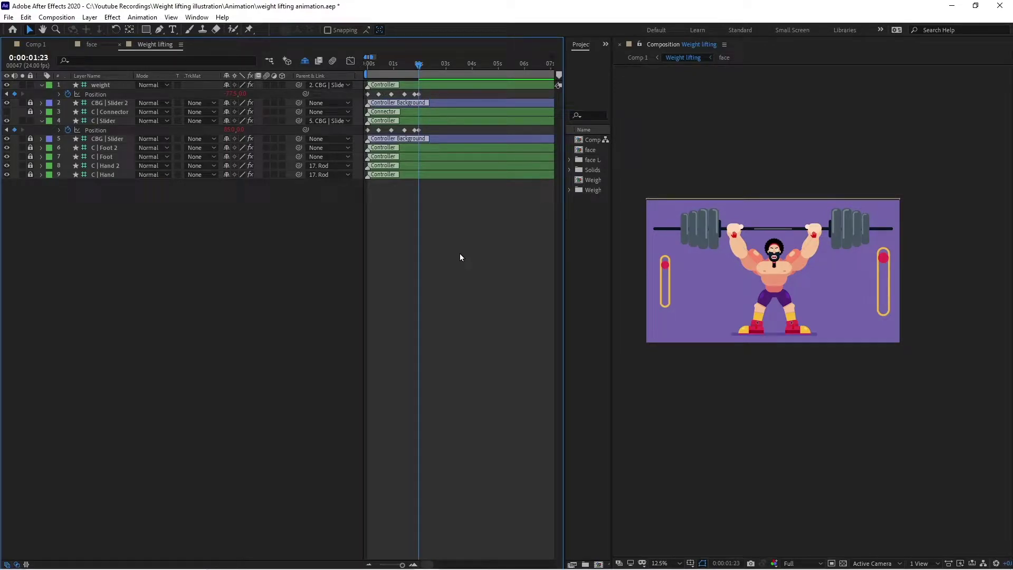
pyautogui.click(35, 62)
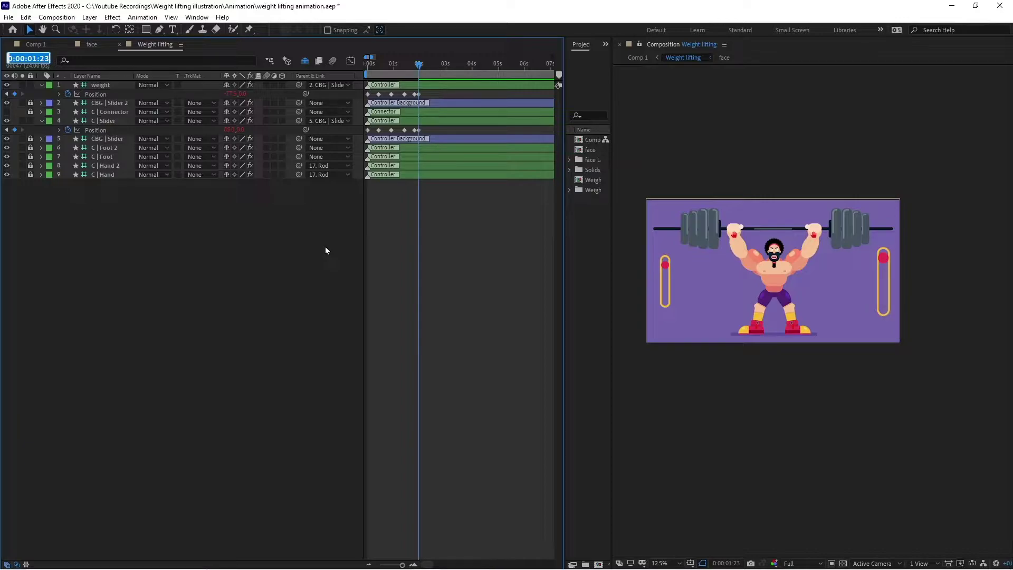
pyautogui.write('10')
pyautogui.press('Return')
pyautogui.moveTo(451, 65); pyautogui.dragTo(418, 65)
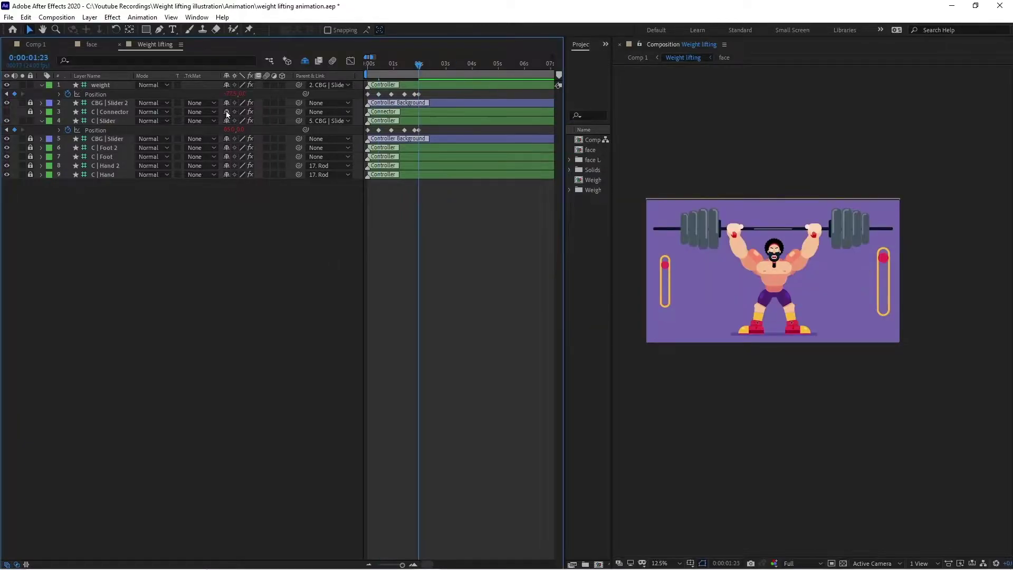
# At 0:00:02:09, add Position keyframes to the weight and C | Slider controllers to hold the overhead pose.
pyautogui.click(28, 58)
pyautogui.write('+10')
pyautogui.press('Return')
pyautogui.click(14, 94)
pyautogui.click(14, 129)
pyautogui.click(100, 218)
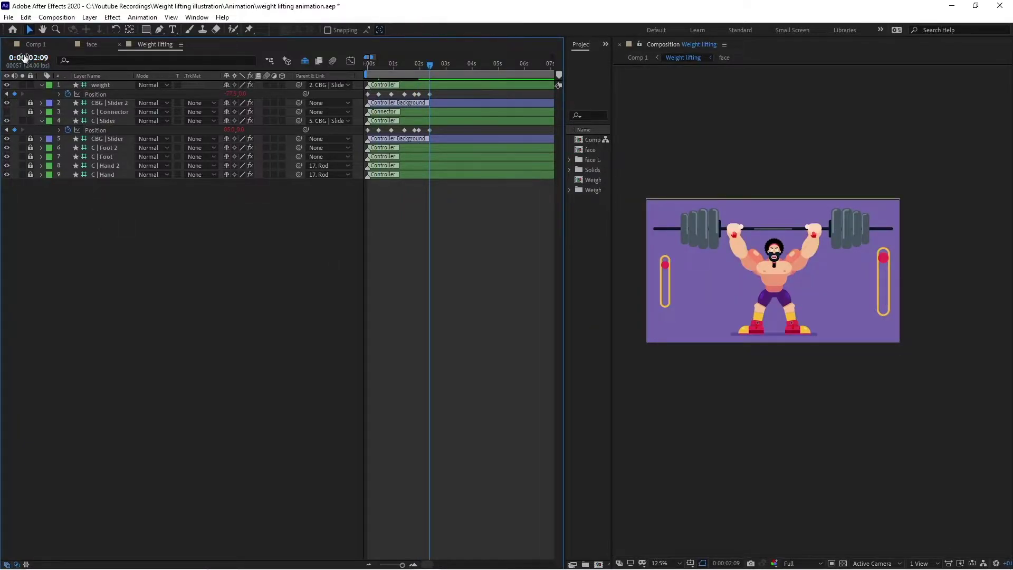
pyautogui.click(25, 57)
pyautogui.write('10')
pyautogui.press('Return')
pyautogui.click(444, 65)
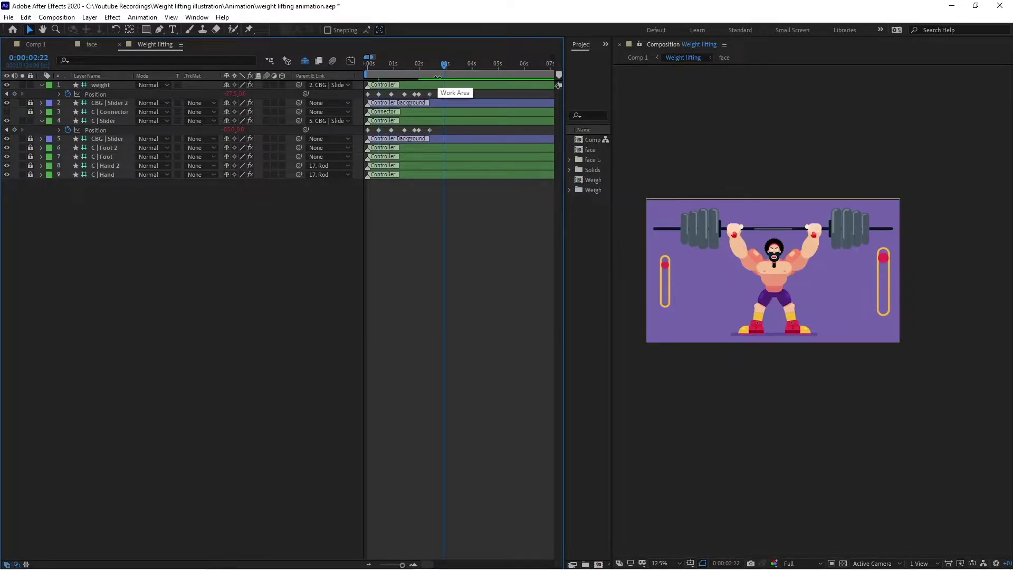
pyautogui.press('j')
# At 0:00:02:19, paste copies of the first weight and C | Slider Position keyframes to return to the starting squat.
pyautogui.click(42, 60)
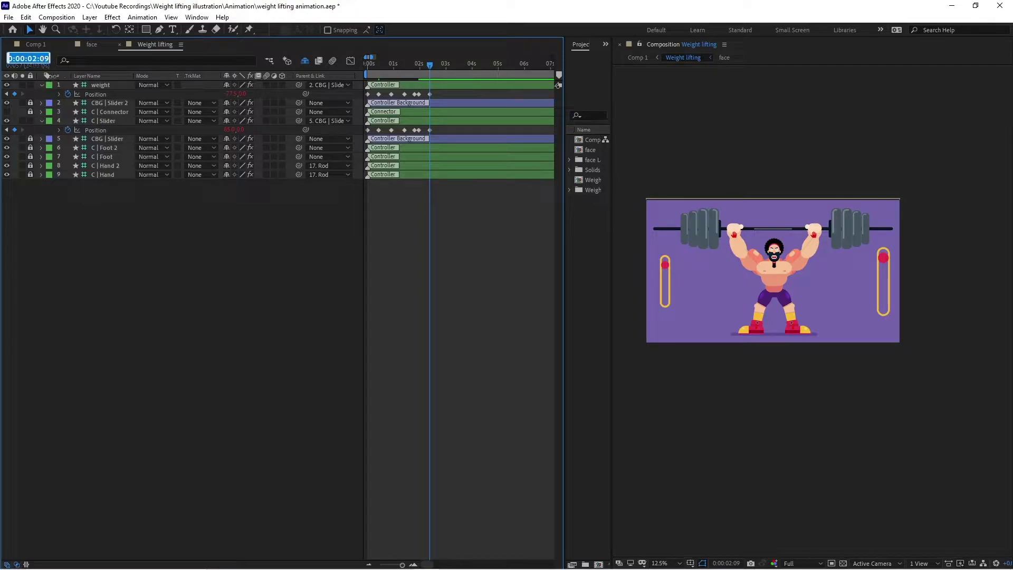
pyautogui.write('+10')
pyautogui.press('Return')
pyautogui.click(368, 94)
pyautogui.hotkey('ctrl', 'c')
pyautogui.hotkey('ctrl', 'v')
pyautogui.click(368, 130)
pyautogui.hotkey('ctrl', 'c')
pyautogui.hotkey('ctrl', 'v')
# Apply Easy Ease to all weight and C | Slider Position keyframes, and end the work area at the last keyframe.
pyautogui.moveTo(452, 90); pyautogui.dragTo(335, 152)
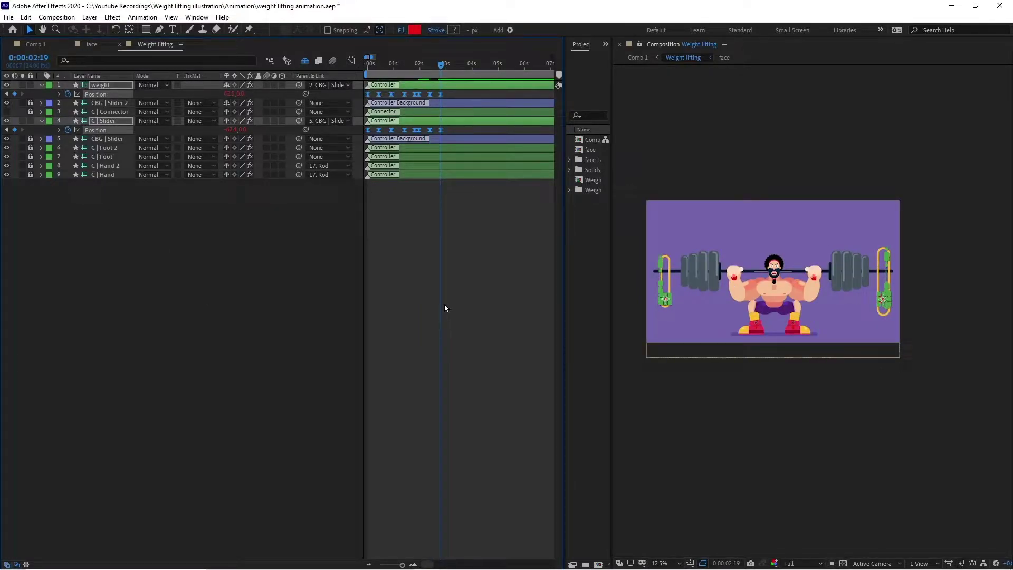
pyautogui.press(';')
pyautogui.press('n')
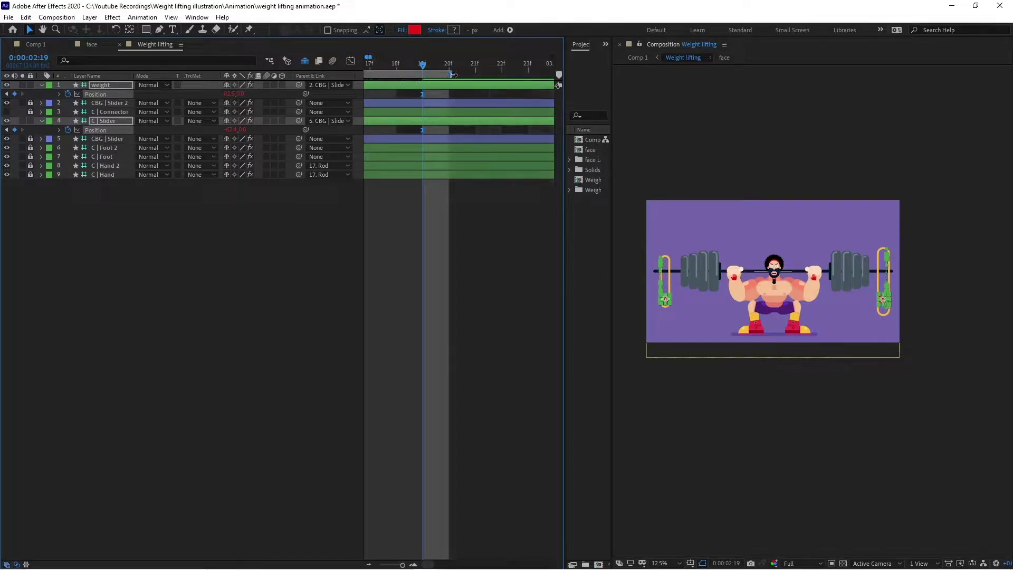
pyautogui.press('-')
pyautogui.press('-')
pyautogui.press('-')
pyautogui.press('-')
pyautogui.press('-')
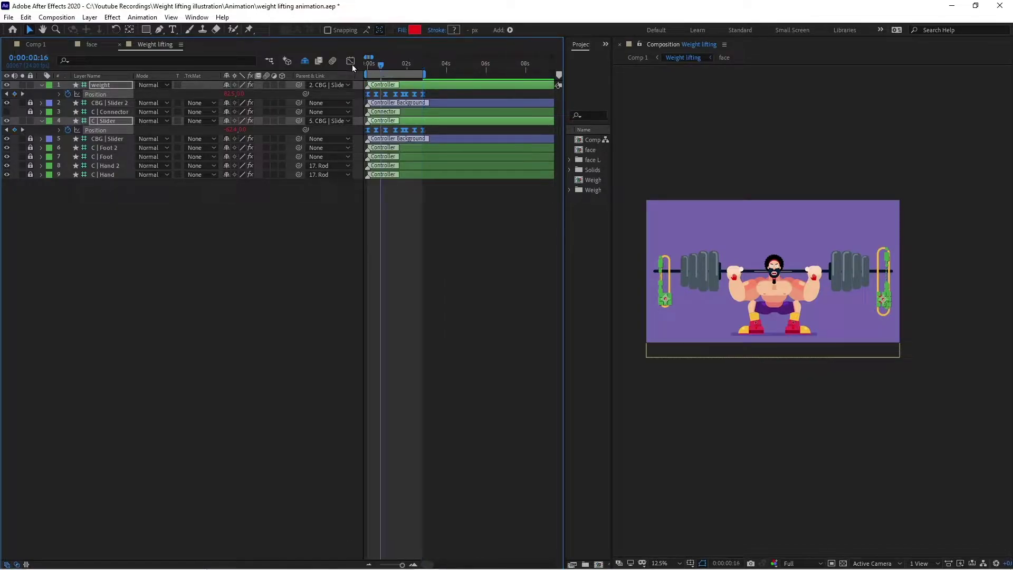
# Play back the eased lift and step through its first keyframes to examine the timing between poses.
pyautogui.press('space')
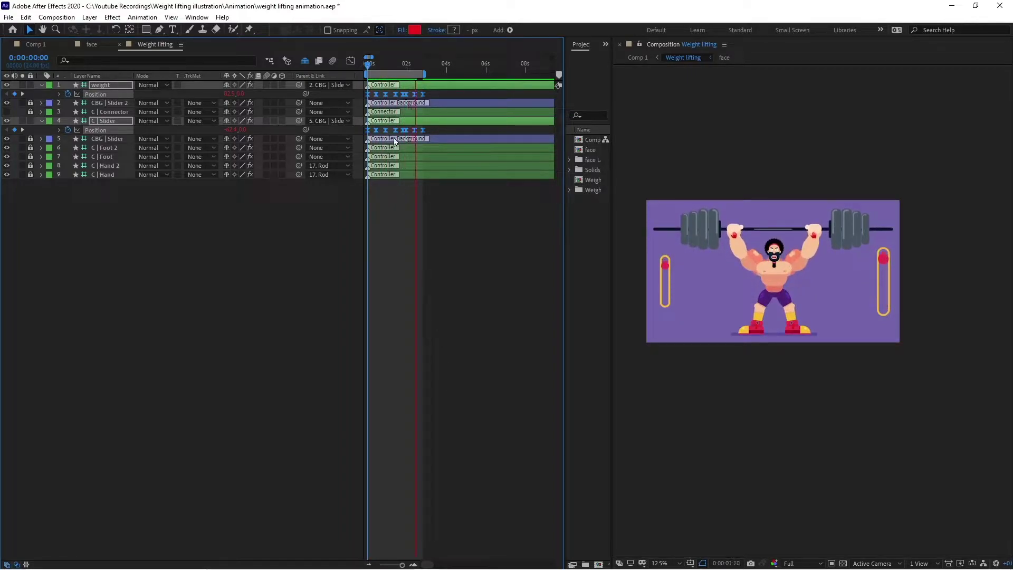
pyautogui.press('space')
pyautogui.press('space')
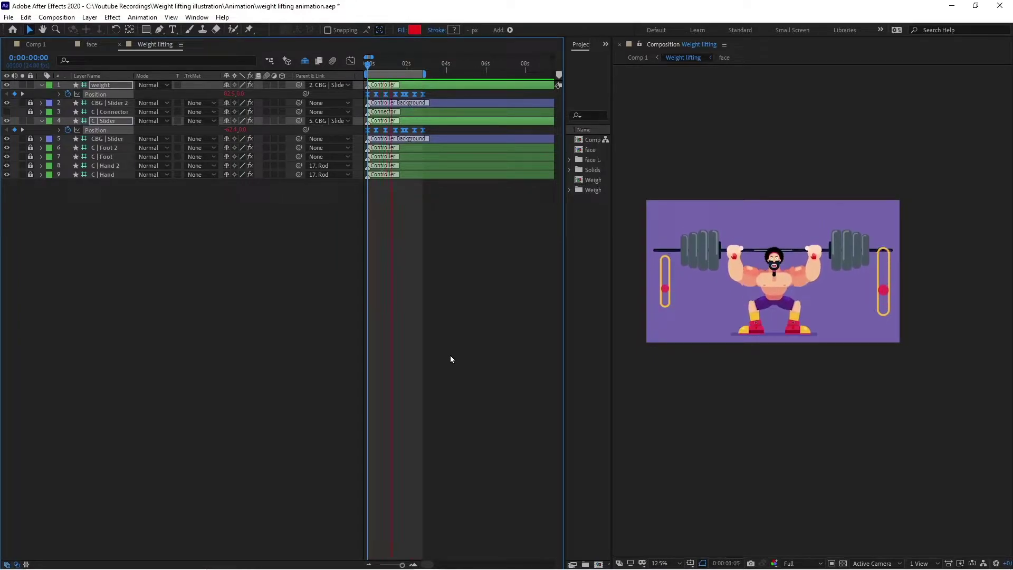
pyautogui.press('space')
pyautogui.press('=')
pyautogui.press('=')
pyautogui.press('=')
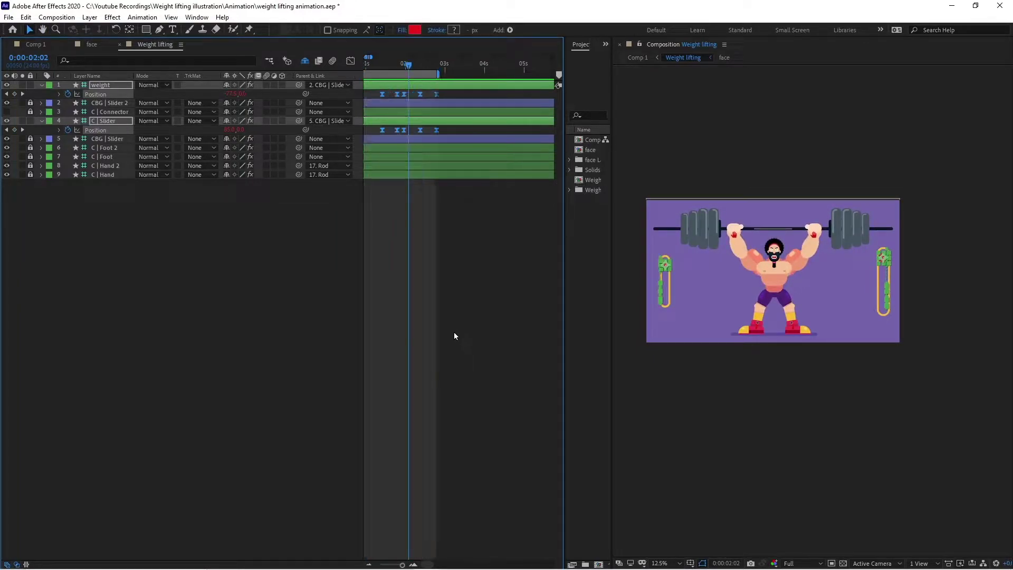
pyautogui.press('space')
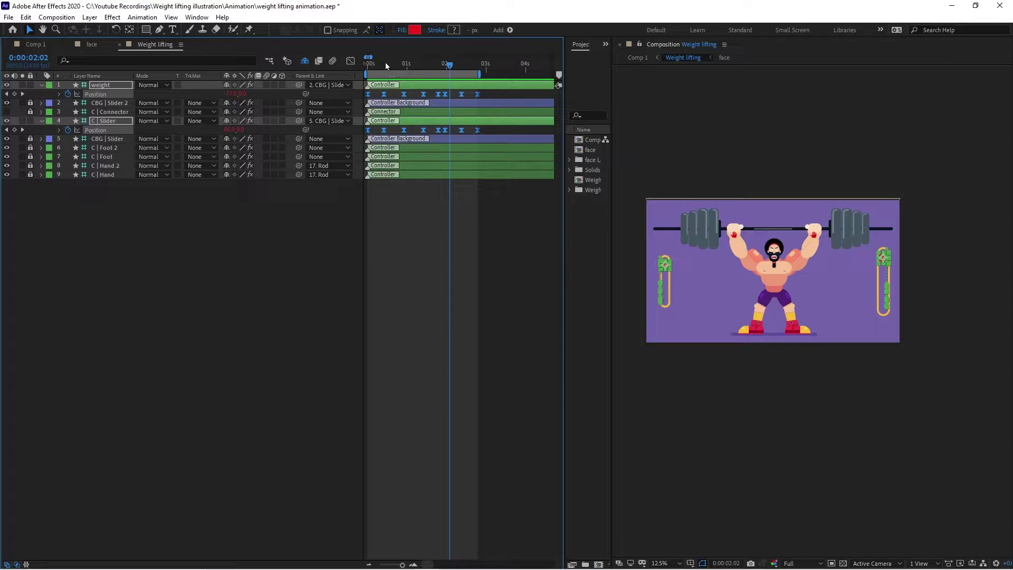
pyautogui.click(385, 62)
pyautogui.click(410, 250)
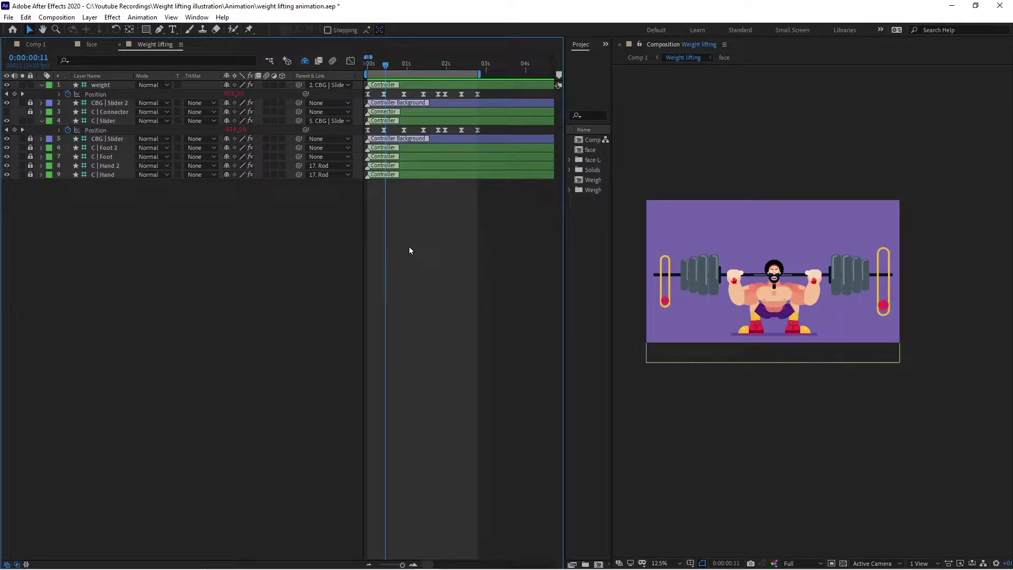
pyautogui.press('k')
pyautogui.press('j')
pyautogui.press('space')
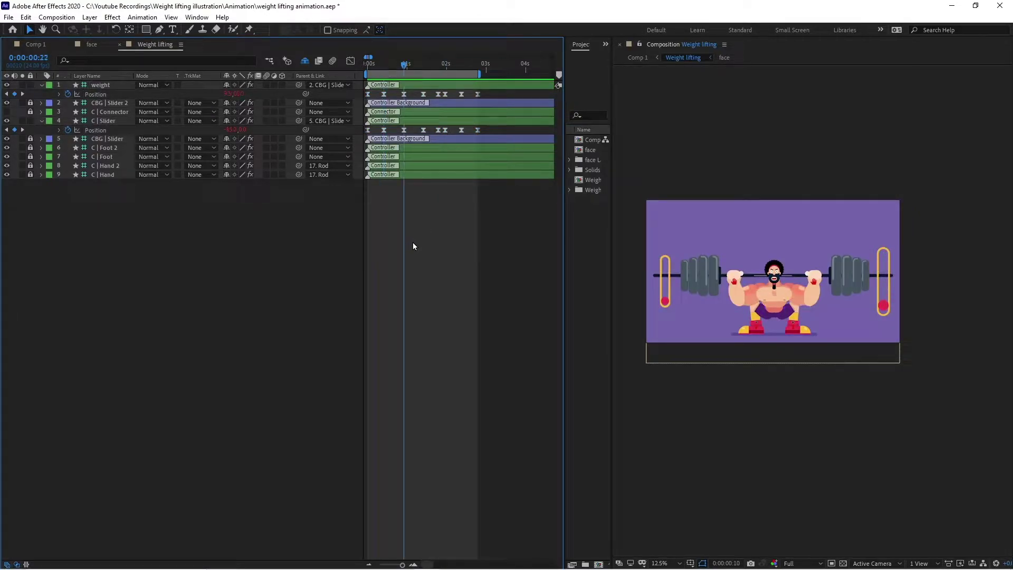
# Show the speed graph of the weight and C | Slider Position keyframes in the Graph Editor.
pyautogui.moveTo(411, 96); pyautogui.dragTo(377, 136)
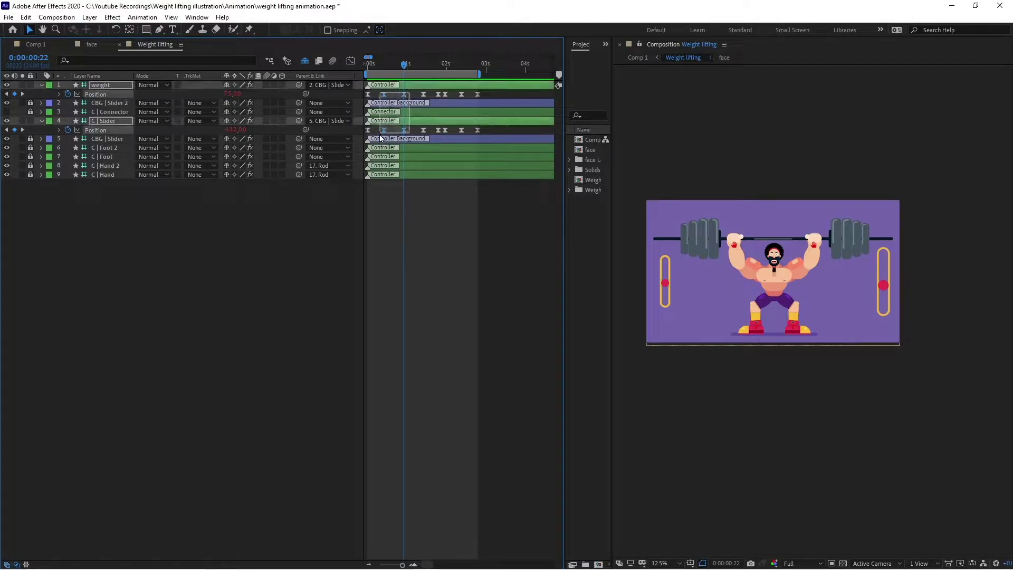
pyautogui.click(350, 60)
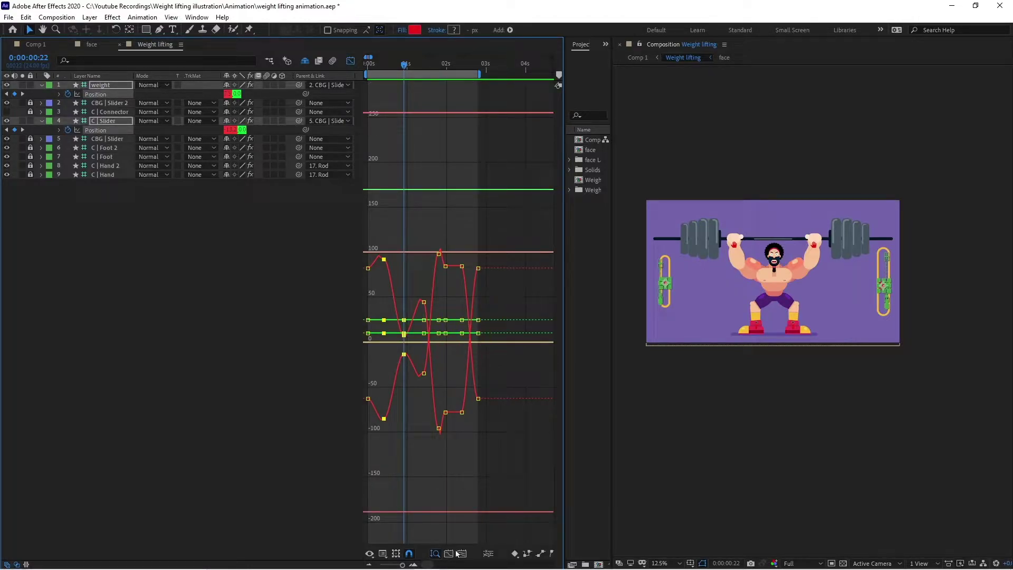
pyautogui.click(377, 88)
pyautogui.click(384, 554)
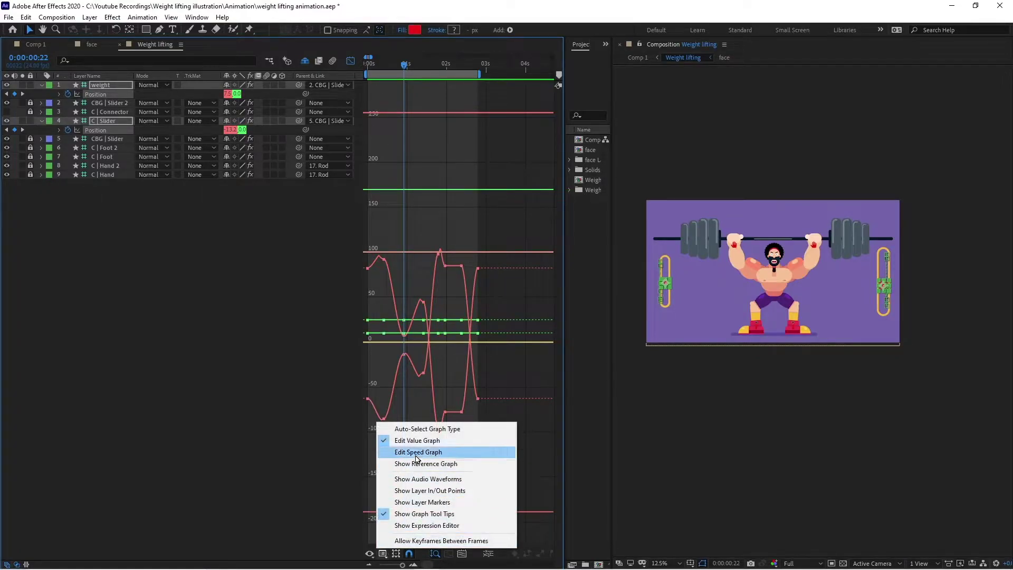
pyautogui.click(417, 454)
pyautogui.scroll(5, 417, 518)
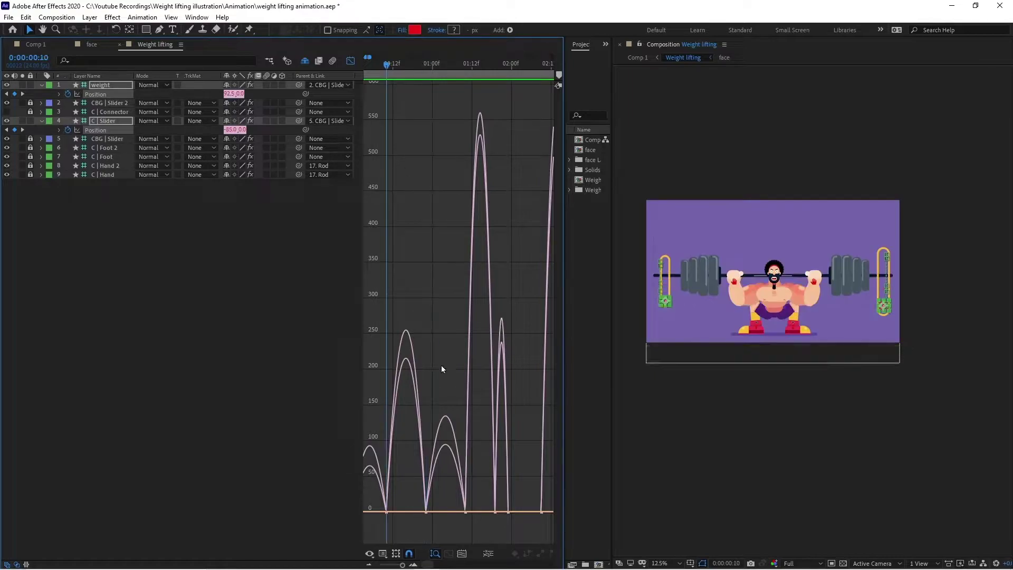
pyautogui.press('Home')
pyautogui.hotkey('shift', 'pagedown')
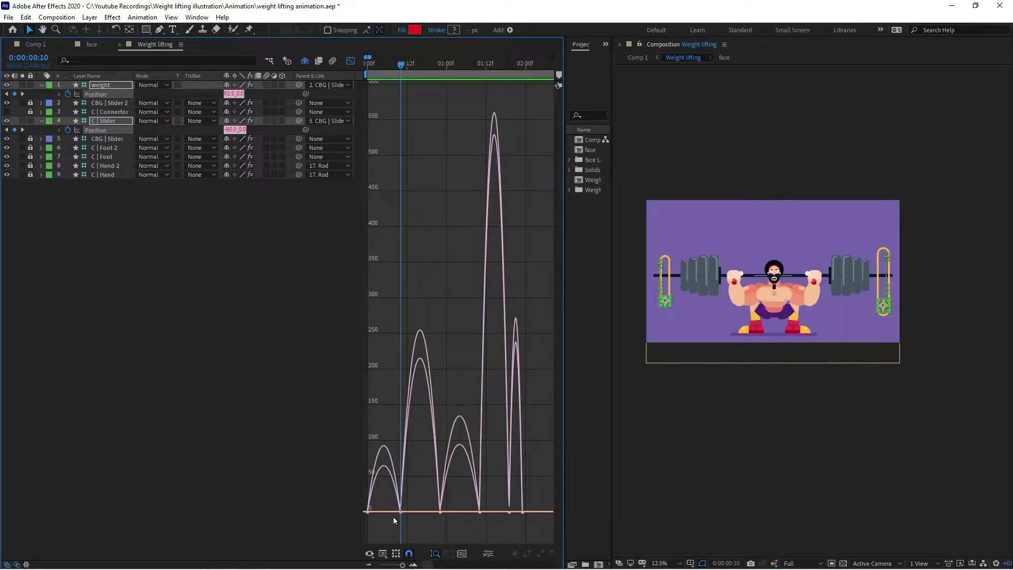
# Adjust both controllers' speed graph ease handles around the standing and half-squat keyframes at 0:00:00:22 and 0:00:01:10.
pyautogui.moveTo(415, 504); pyautogui.dragTo(482, 515)
pyautogui.press('k')
pyautogui.hotkey('ctrl', 'z')
pyautogui.press('k')
pyautogui.press('=')
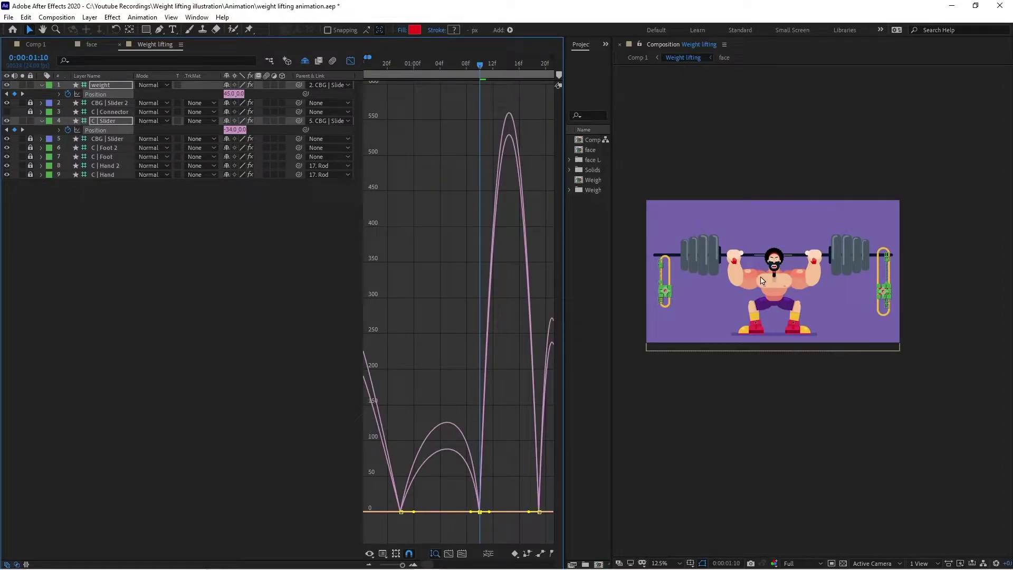
pyautogui.moveTo(450, 496)
pyautogui.mouseDown()
pyautogui.moveTo(488, 527)
pyautogui.moveTo(473, 506)
pyautogui.moveTo(485, 514)
pyautogui.mouseUp()
pyautogui.click(420, 491)
pyautogui.moveTo(415, 513); pyautogui.dragTo(446, 514)
# Refine the speed graph handles near the overhead keyframes at 0:00:01:23, and return to the keyframe view of the timeline.
pyautogui.press('j')
pyautogui.press('k')
pyautogui.press('j')
pyautogui.press('-')
pyautogui.press('k')
pyautogui.press('k')
pyautogui.press('=')
pyautogui.press('=')
pyautogui.press('j')
pyautogui.press('k')
pyautogui.press('k')
pyautogui.moveTo(519, 504); pyautogui.dragTo(499, 517)
pyautogui.moveTo(503, 513); pyautogui.dragTo(496, 507)
pyautogui.press('k')
pyautogui.click(351, 61)
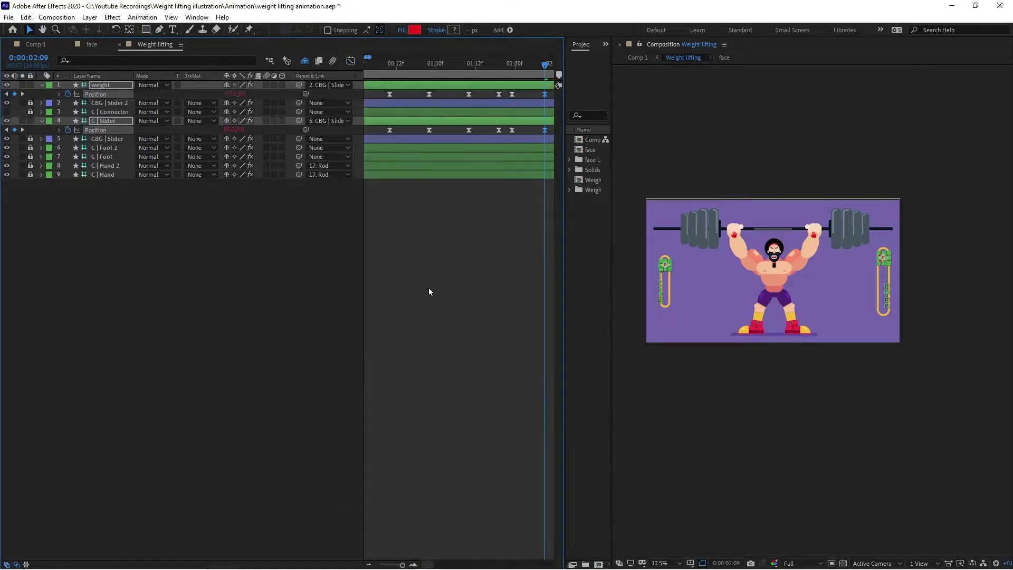
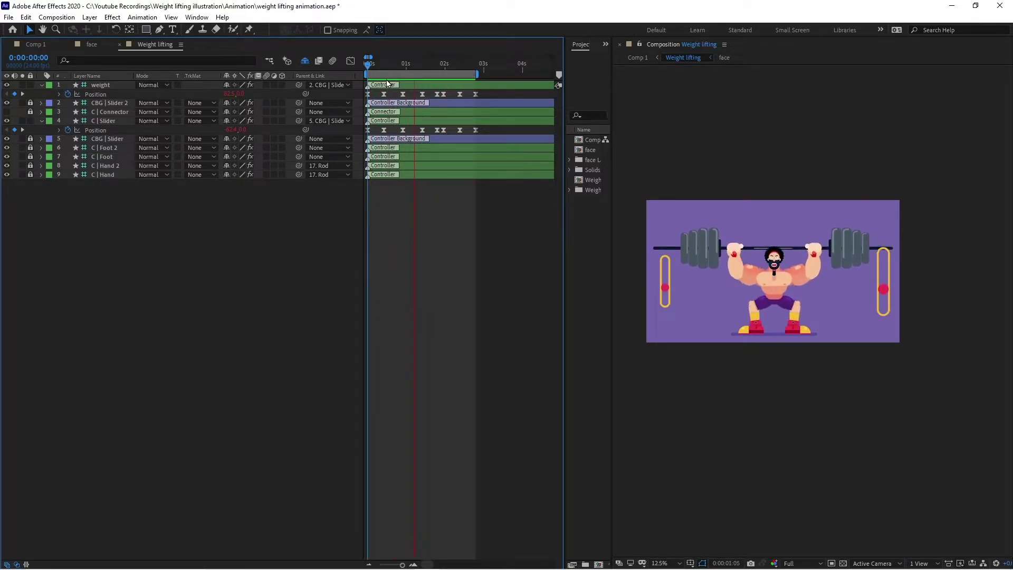
# Preview the opening dip and rise to examine how many frames separate the first poses.
pyautogui.click(380, 66)
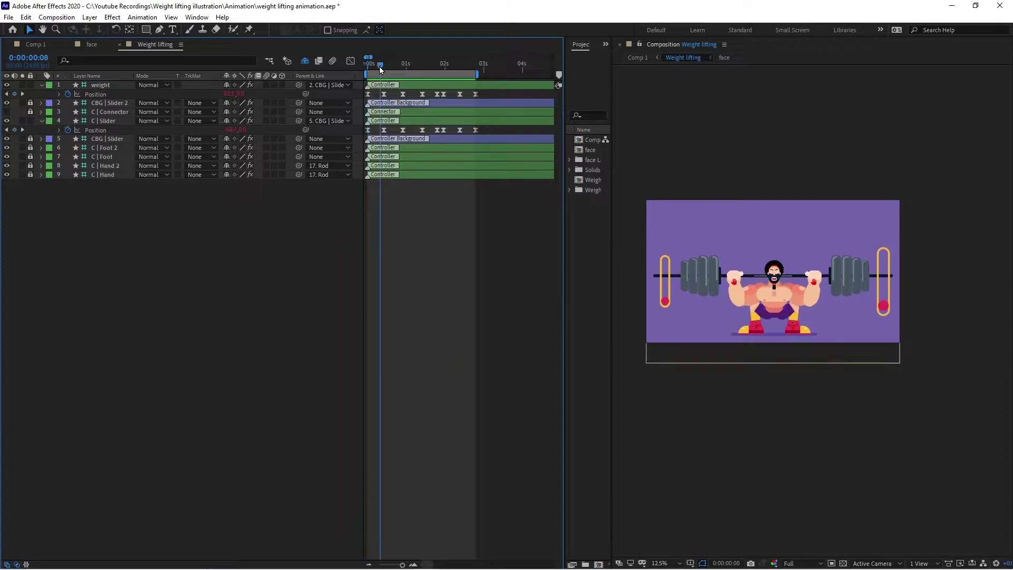
pyautogui.press('pagedown')
pyautogui.press('pagedown')
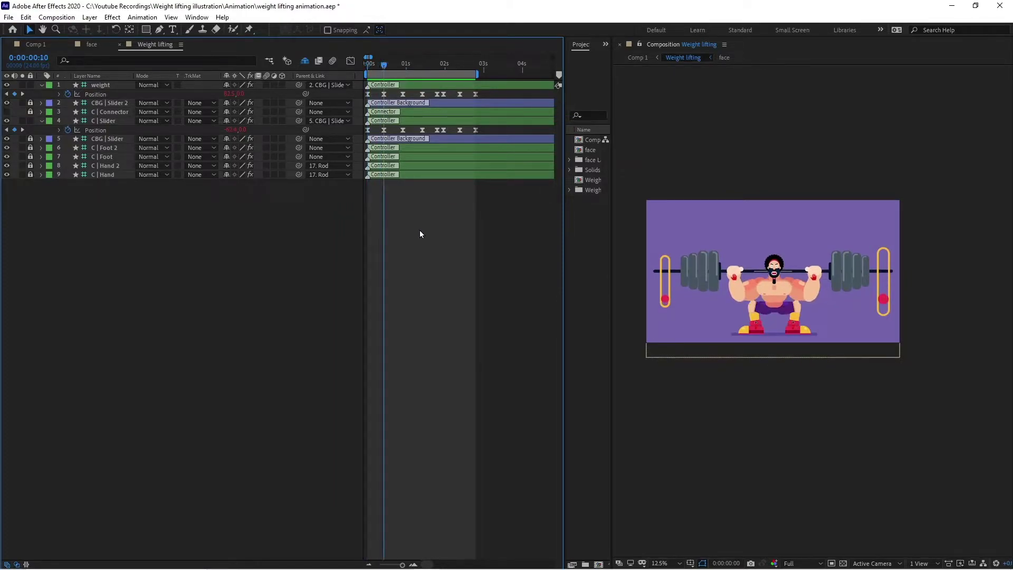
pyautogui.press('space')
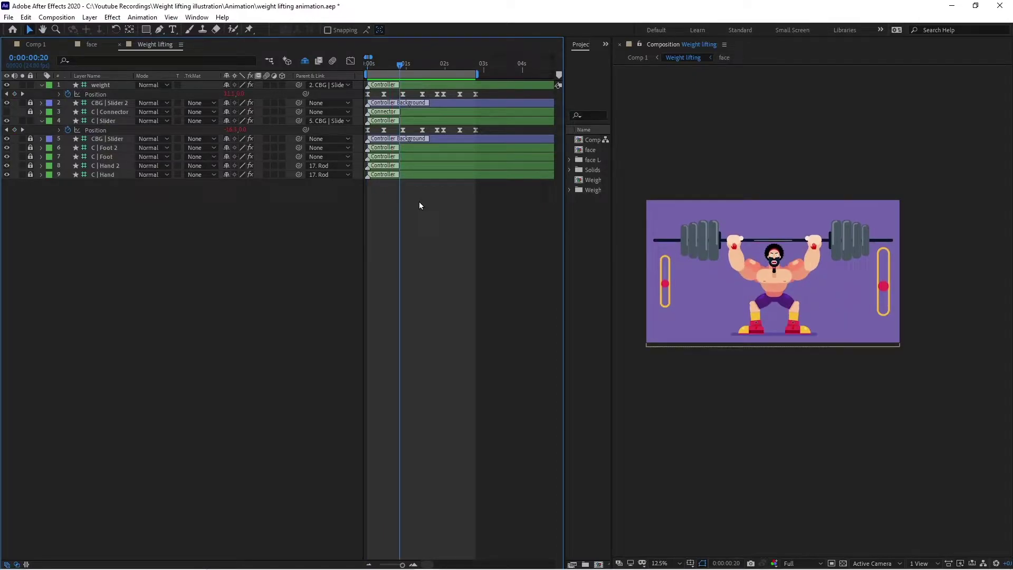
pyautogui.press('space')
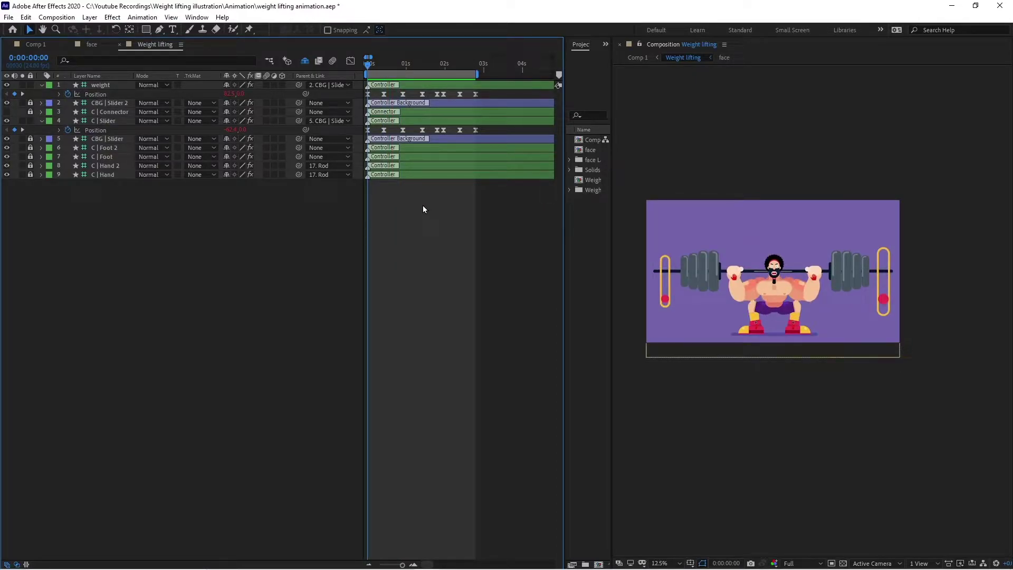
# Shift all weight and C | Slider keyframes after the first pair earlier so the deep squat falls on frame 8.
pyautogui.click(38, 59)
pyautogui.write('+8')
pyautogui.press('Return')
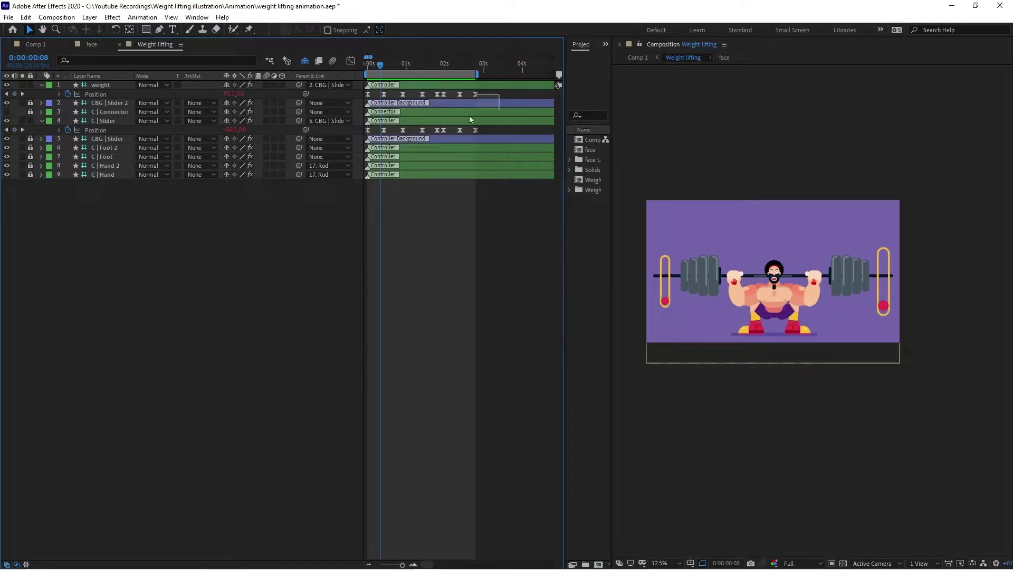
pyautogui.moveTo(469, 116); pyautogui.dragTo(382, 142)
pyautogui.press('=')
pyautogui.press('=')
pyautogui.press('=')
pyautogui.click(491, 304)
pyautogui.keyDown('alt'); pyautogui.scroll(-3, 490, 305); pyautogui.keyUp('alt')
pyautogui.press('space')
pyautogui.press('space')
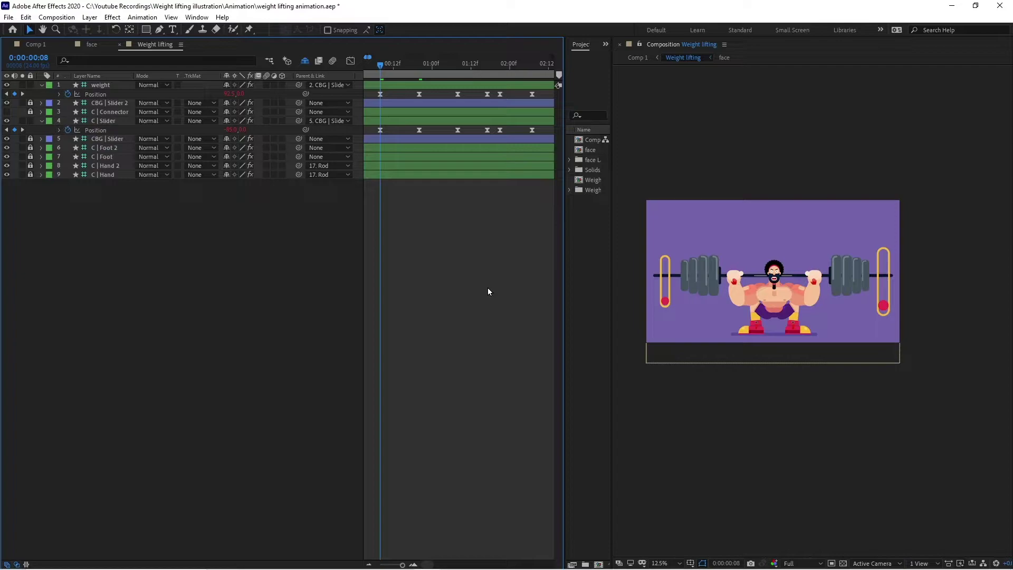
# Shift the third and all following weight and C | Slider keyframes earlier so the standing pose falls on frame 18.
pyautogui.keyDown('alt'); pyautogui.scroll(-3, 488, 291); pyautogui.keyUp('alt')
pyautogui.click(33, 58)
pyautogui.write('10')
pyautogui.press('Return')
pyautogui.press('j')
pyautogui.click(34, 58)
pyautogui.write('18')
pyautogui.press('Return')
pyautogui.moveTo(483, 91); pyautogui.dragTo(398, 131)
pyautogui.press('=')
pyautogui.press('=')
pyautogui.press('=')
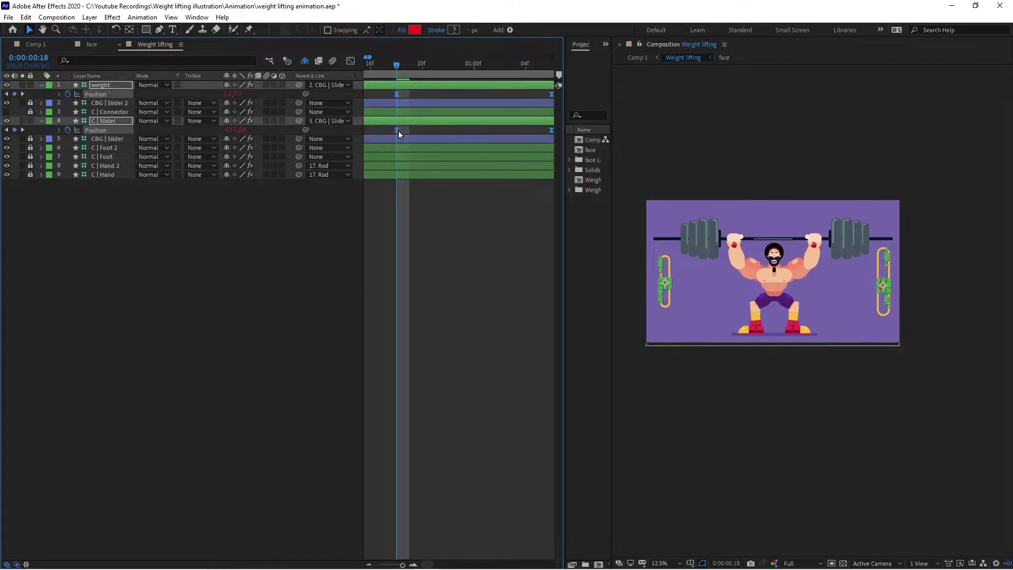
pyautogui.keyDown('alt'); pyautogui.scroll(-3, 444, 308); pyautogui.keyUp('alt')
pyautogui.click(445, 306)
# Step between the retimed standing and half-squat keyframes to examine their spacing.
pyautogui.press('k')
pyautogui.press('j')
pyautogui.click(28, 57)
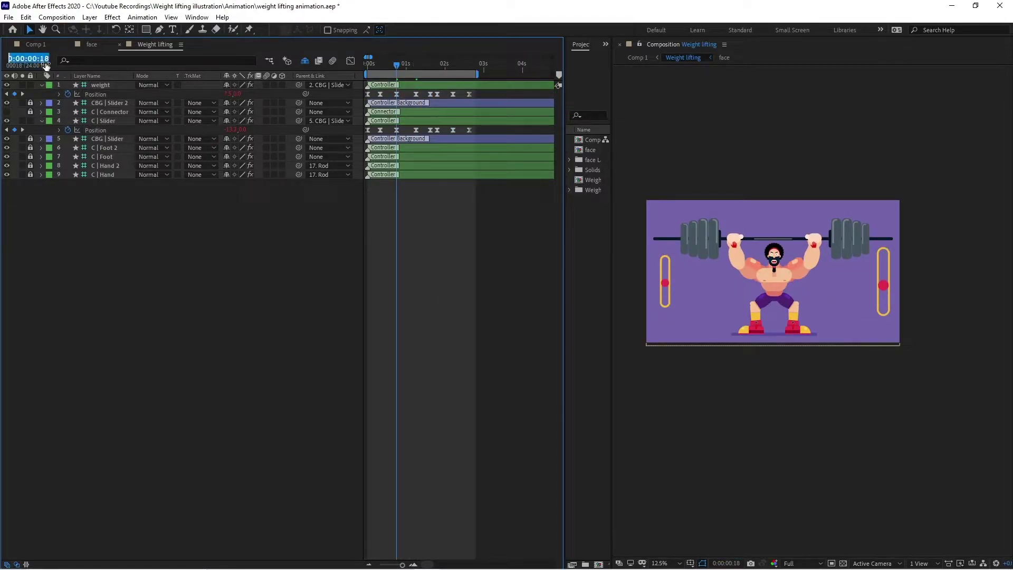
pyautogui.click(449, 268)
pyautogui.press('j')
pyautogui.press('k')
pyautogui.press('k')
pyautogui.press('j')
pyautogui.press('k')
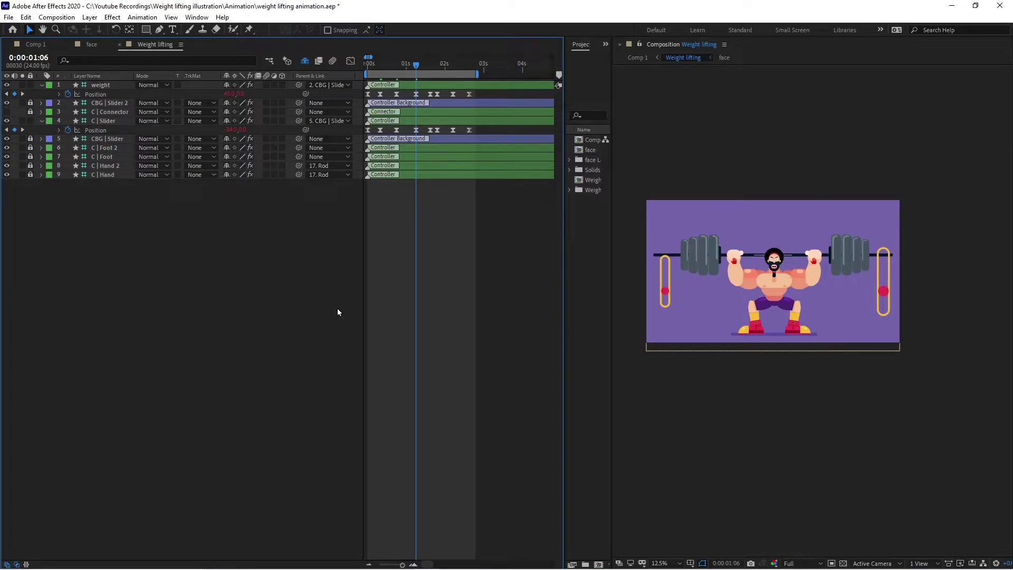
# Step between the weight and C | Slider keyframes at 0:00:01:06 and 0:00:01:15 to examine the timing of the upward push.
pyautogui.press('space')
pyautogui.click(42, 63)
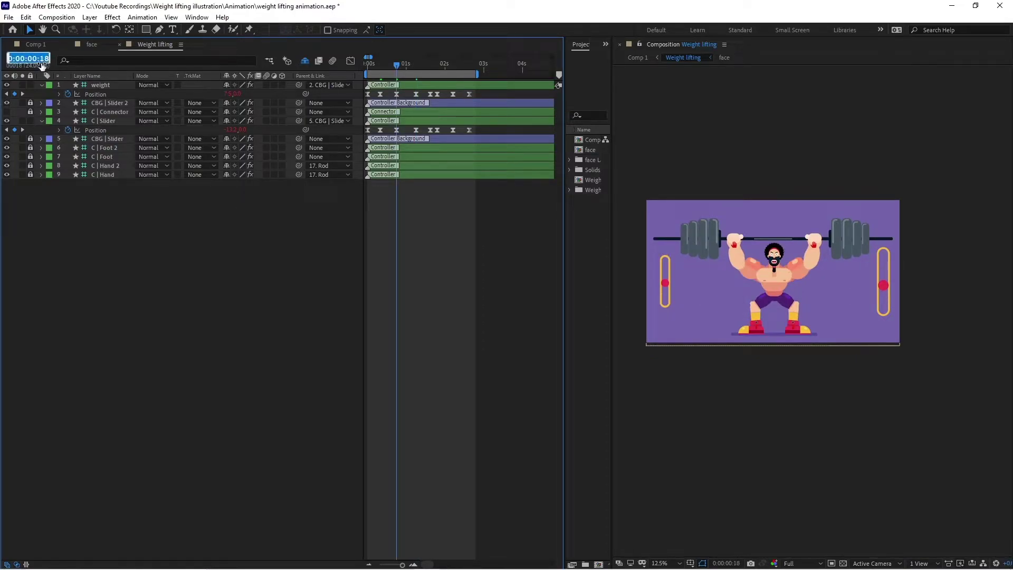
pyautogui.write('132')
pyautogui.press('Return')
pyautogui.press('k')
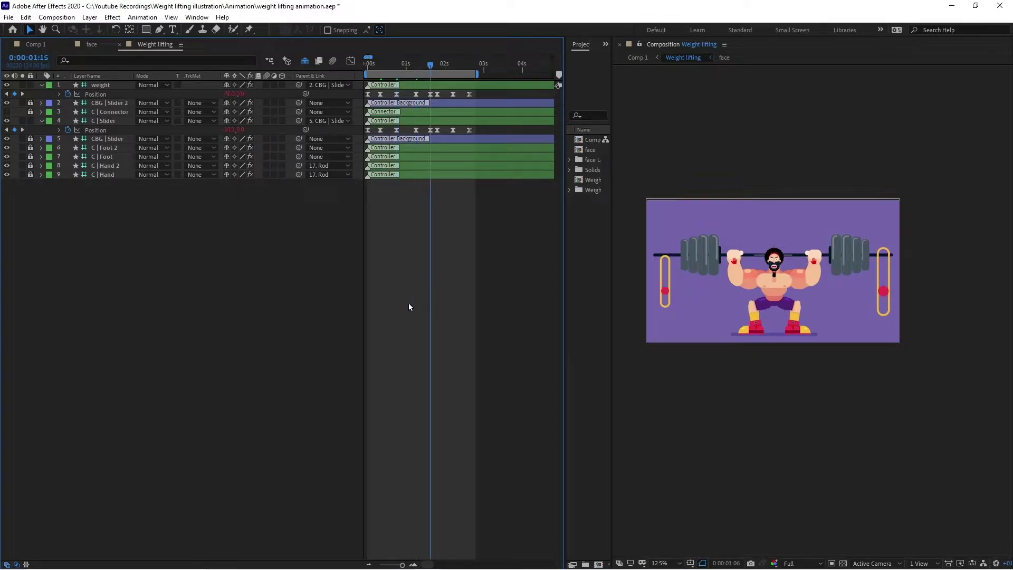
pyautogui.press('j')
pyautogui.press('k')
pyautogui.press('j')
pyautogui.press('k')
pyautogui.press('j')
pyautogui.press('k')
pyautogui.press('j')
pyautogui.press('k')
pyautogui.press('j')
pyautogui.press('k')
pyautogui.press('j')
pyautogui.press('k')
pyautogui.press('j')
# Shift the fifth and all following weight and C | Slider keyframes earlier so the fifth pair falls on 0:00:01:12.
pyautogui.hotkey('alt', 'shift', 'j')
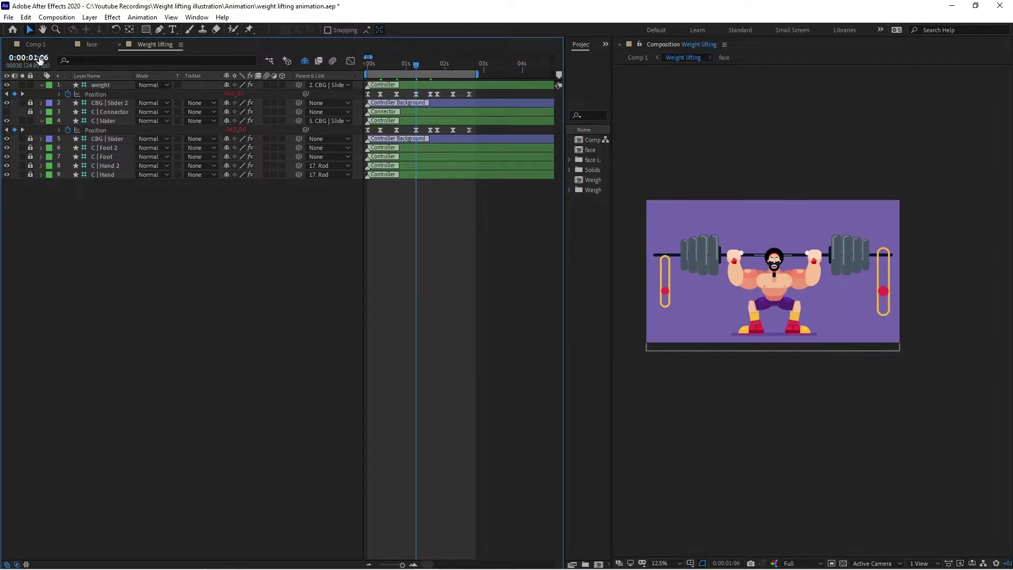
pyautogui.write('+6')
pyautogui.press('Return')
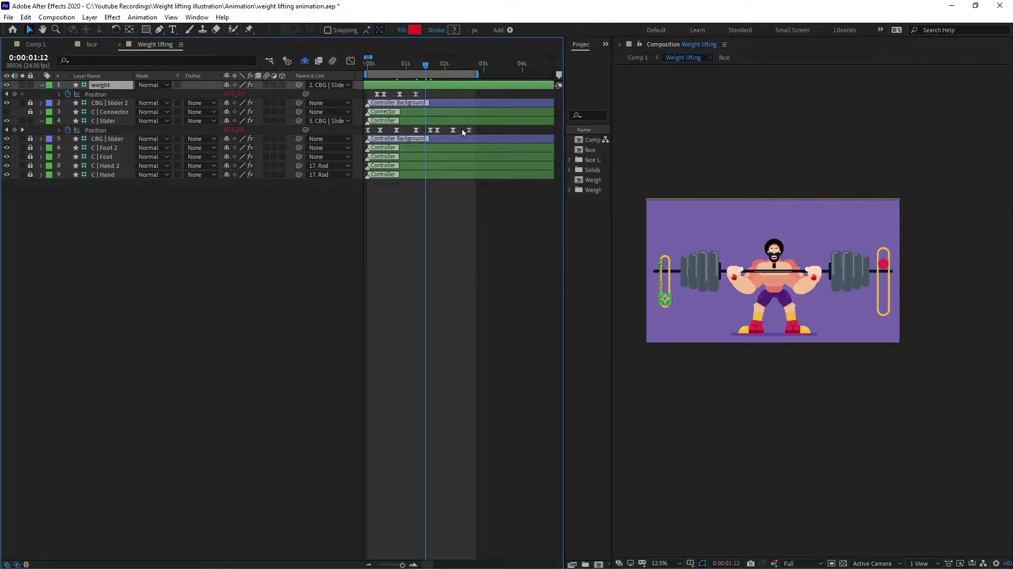
# Step between the weight and C | Slider keyframes around 0:00:01:16 to examine the spacing of the final standing poses.
pyautogui.scroll(2, 423, 142)
pyautogui.scroll(2, 423, 140)
pyautogui.press('k')
pyautogui.press('j')
pyautogui.press('k')
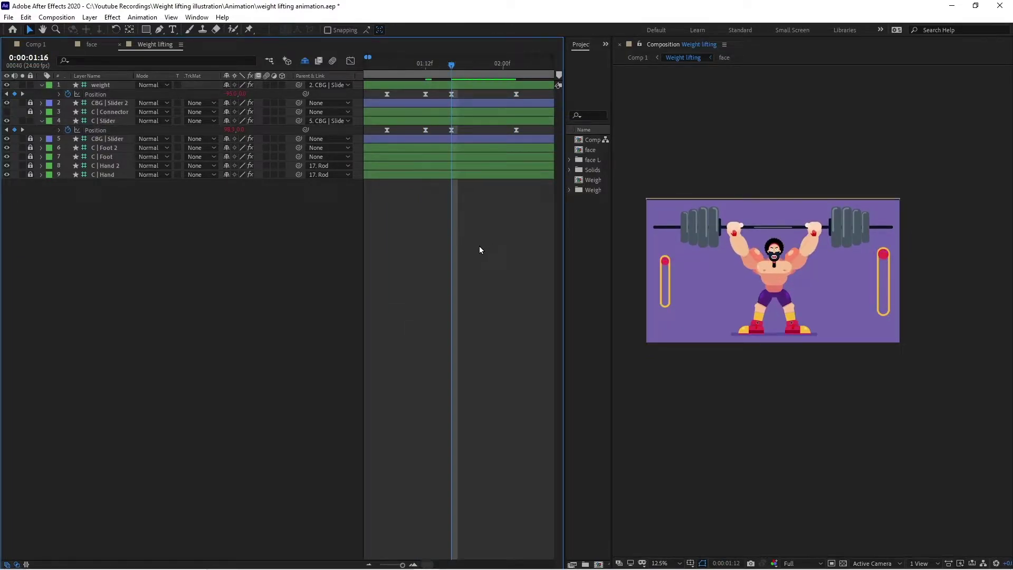
pyautogui.click(458, 123)
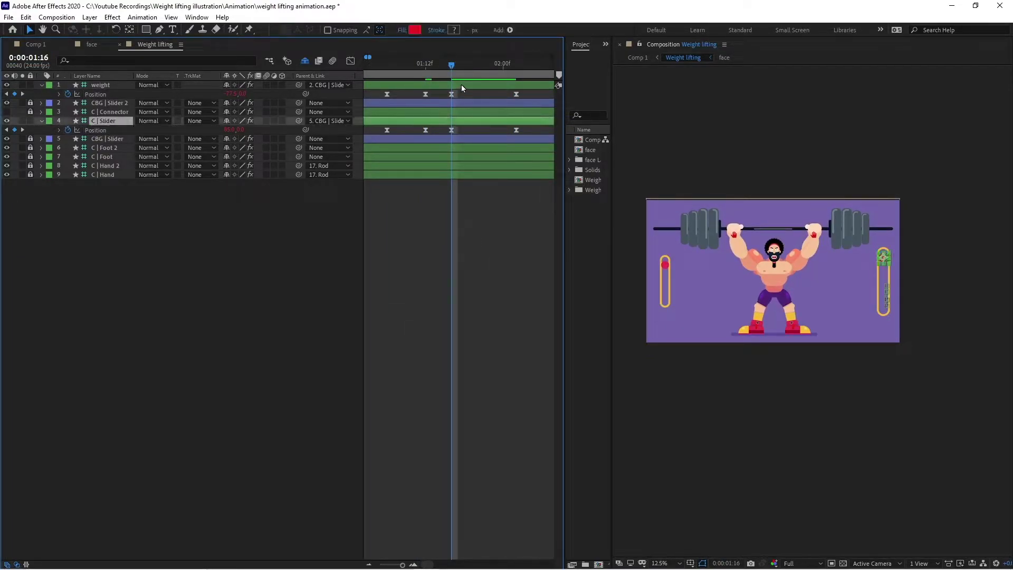
pyautogui.keyDown('ctrl'); pyautogui.click(461, 85); pyautogui.keyUp('ctrl')
pyautogui.click(445, 259)
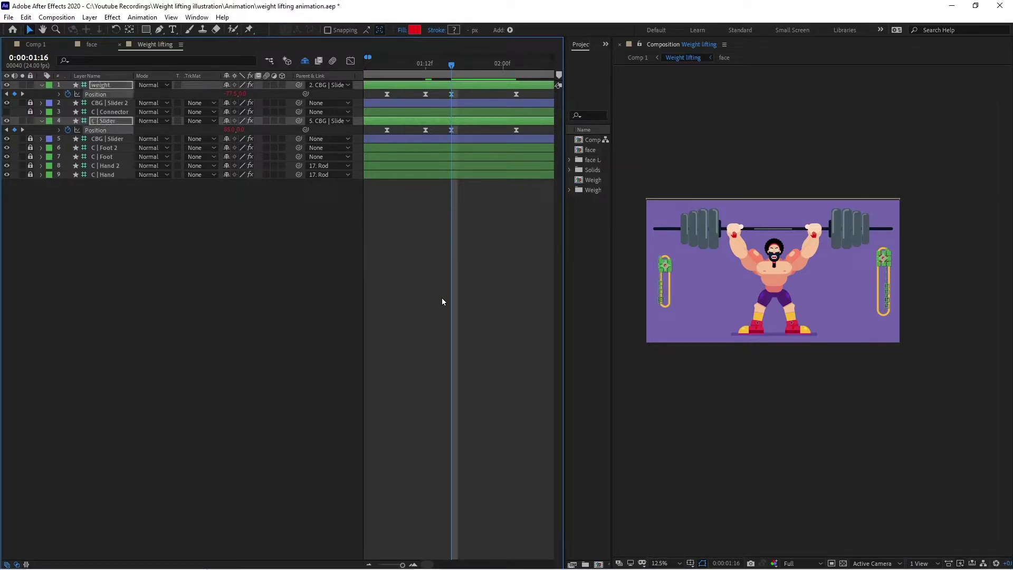
pyautogui.press('k')
pyautogui.press('j')
pyautogui.press('k')
pyautogui.press('j')
pyautogui.press('k')
pyautogui.press('j')
pyautogui.press('k')
pyautogui.press('j')
# Shift the last two weight and C | Slider keyframe pairs earlier so the seventh pair falls on 0:00:01:22.
pyautogui.click(43, 59)
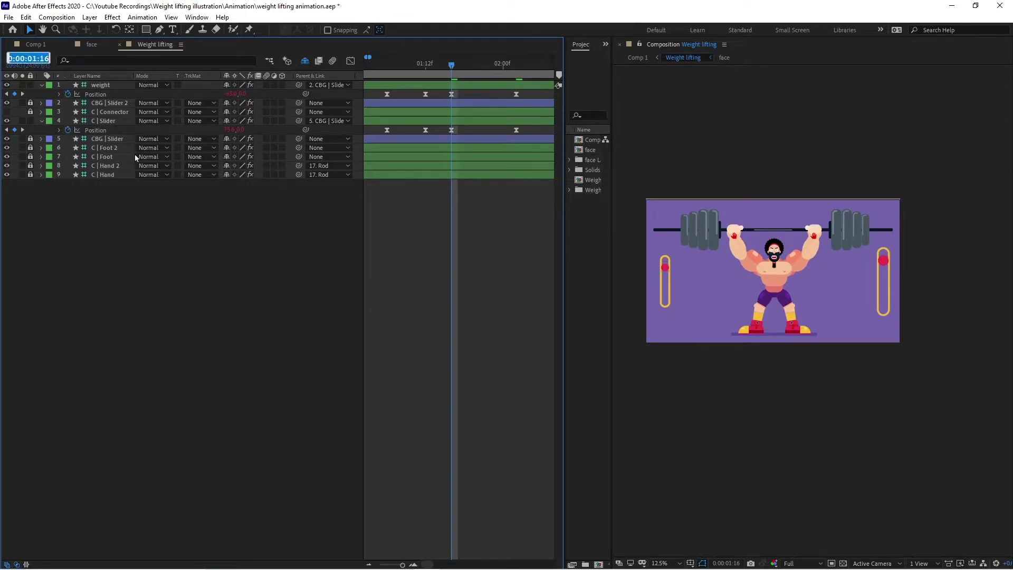
pyautogui.write('+6')
pyautogui.press('Return')
pyautogui.press('=')
pyautogui.moveTo(504, 130); pyautogui.dragTo(480, 131)
pyautogui.press('-')
pyautogui.press('-')
pyautogui.moveTo(509, 92); pyautogui.dragTo(468, 133)
pyautogui.moveTo(478, 129); pyautogui.dragTo(469, 130)
pyautogui.click(499, 239)
pyautogui.click(41, 58)
pyautogui.write('+')
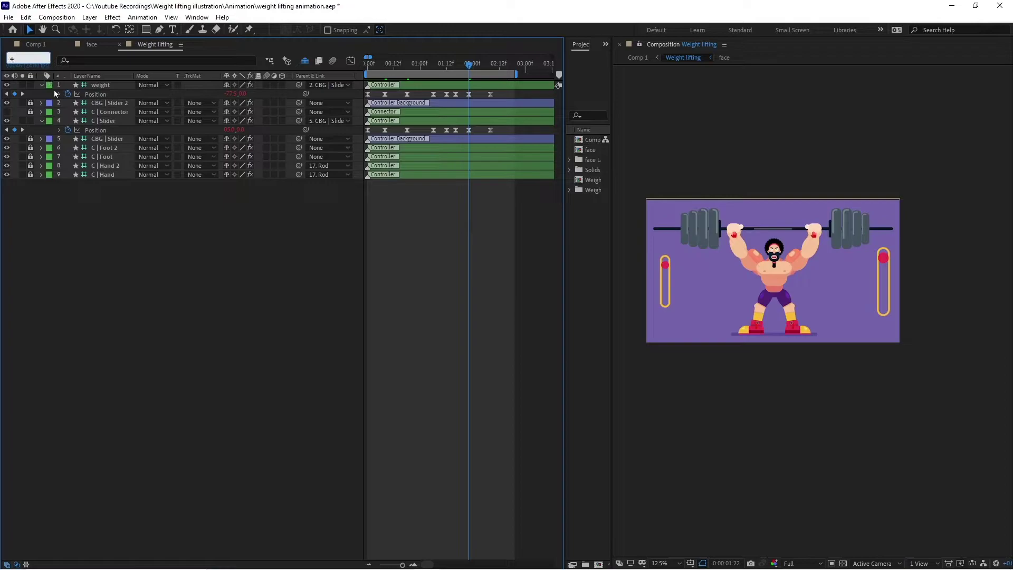
pyautogui.write('10')
pyautogui.press('Return')
pyautogui.press('j')
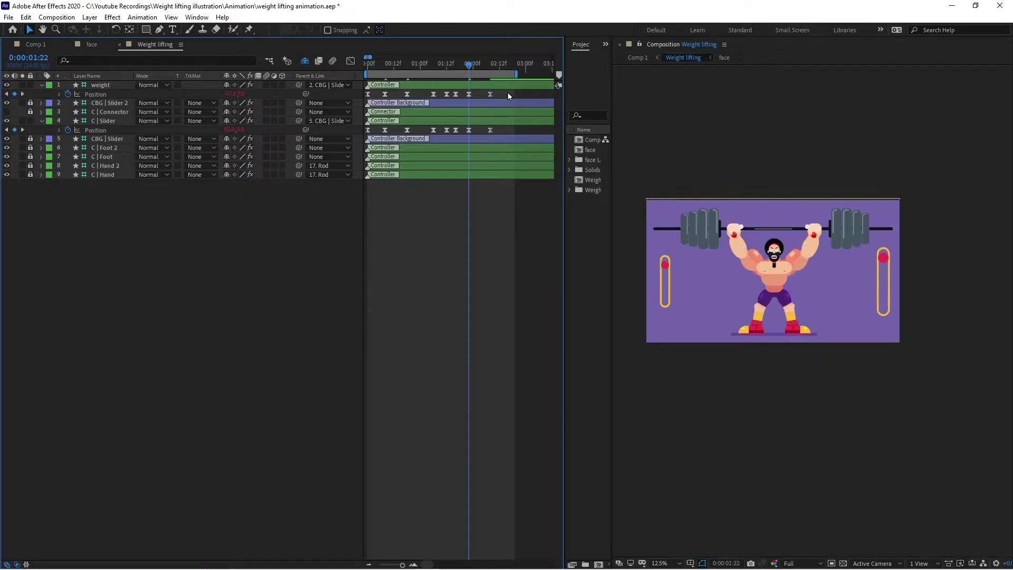
# Move the last weight and C | Slider keyframes to eight frames after 0:00:01:22 and end the work area there.
pyautogui.click(42, 58)
pyautogui.write('+8')
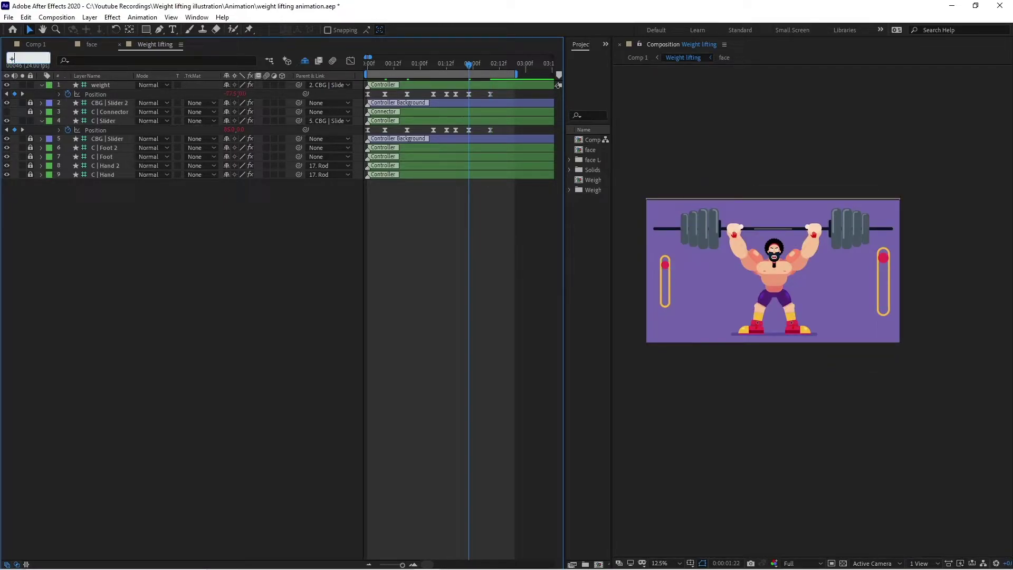
pyautogui.press('Return')
pyautogui.press(';')
pyautogui.moveTo(501, 91); pyautogui.dragTo(486, 129)
pyautogui.press('n')
pyautogui.press(';')
# Preview the retimed lift from the first frame to examine its overall rhythm.
pyautogui.click(368, 67)
pyautogui.press('space')
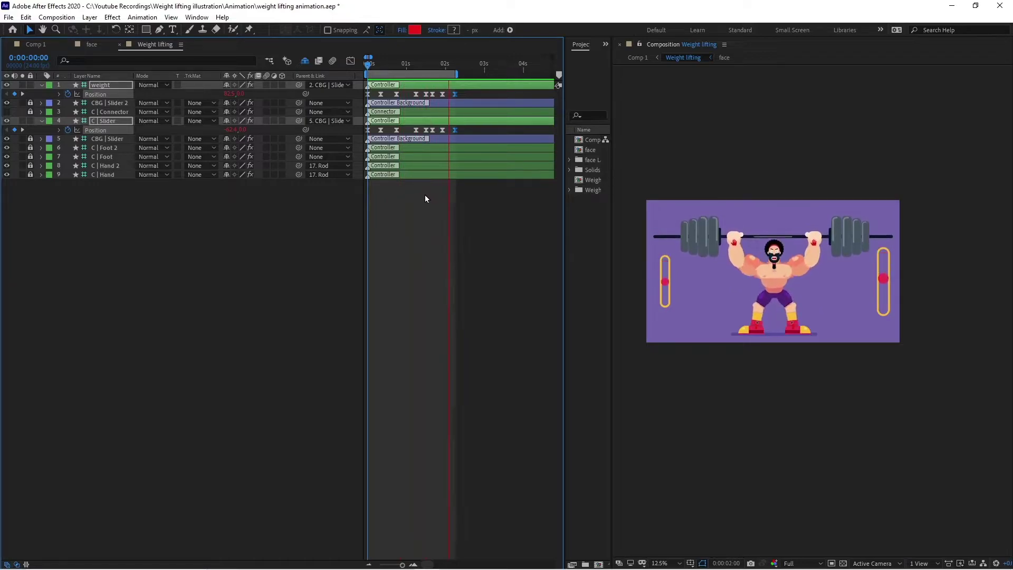
pyautogui.press('space')
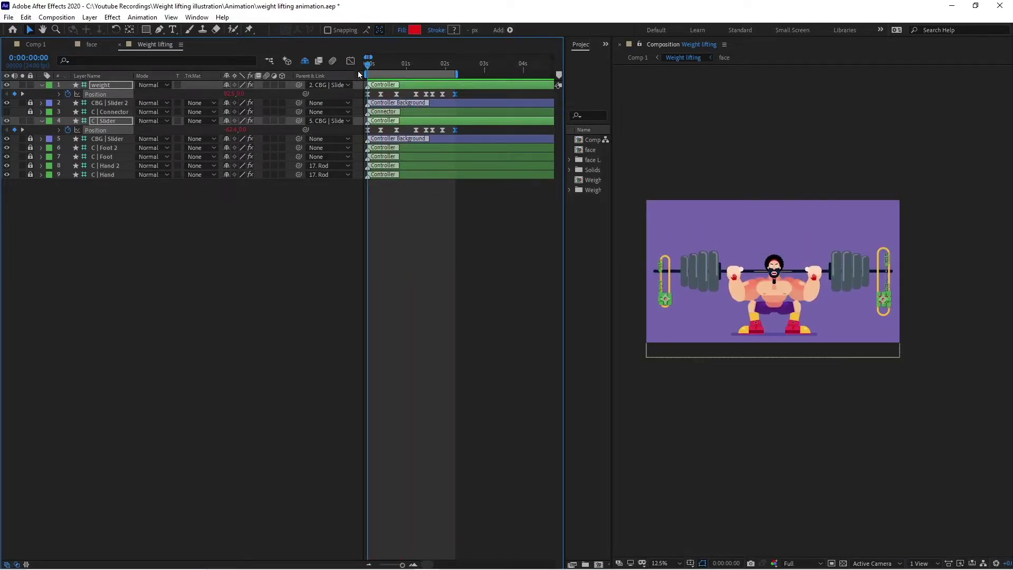
pyautogui.click(137, 260)
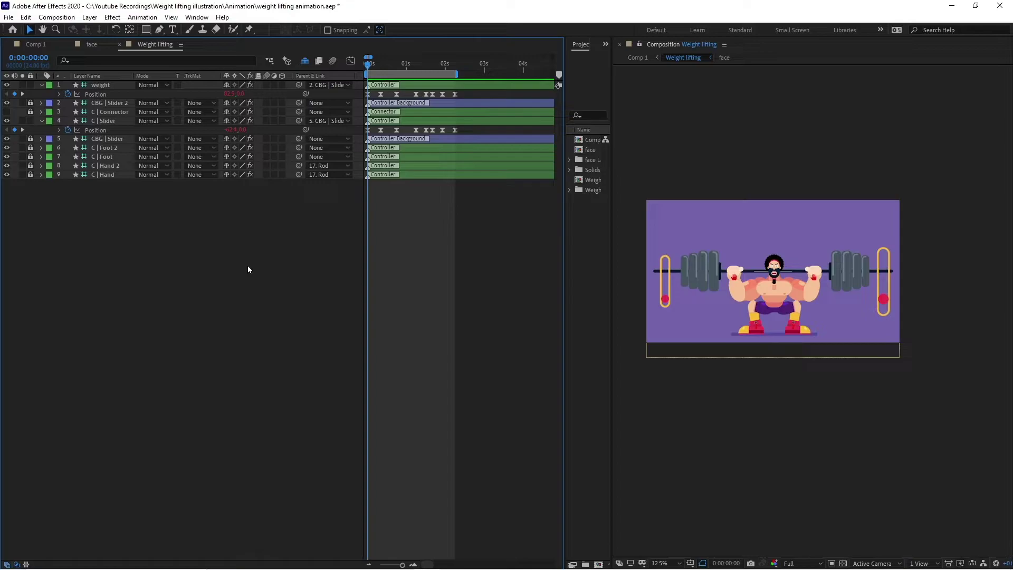
# Start Position keyframes on the C | Slider and C | 2D Slider controllers of the face composition at the first frame.
pyautogui.click(90, 45)
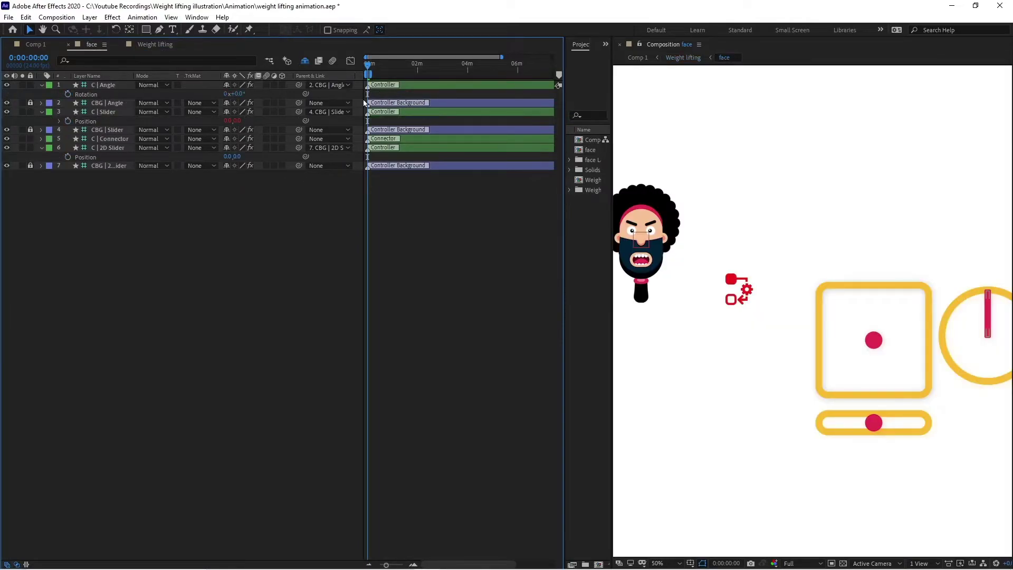
pyautogui.press('=')
pyautogui.press('=')
pyautogui.press('=')
pyautogui.press('=')
pyautogui.press('=')
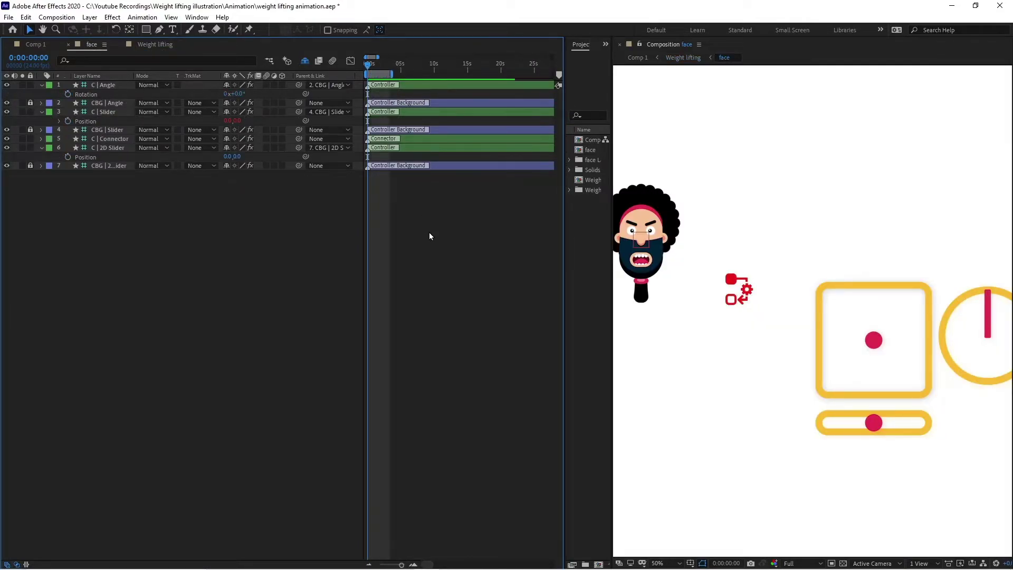
pyautogui.moveTo(752, 234); pyautogui.dragTo(793, 301)
pyautogui.scroll(2, 823, 207)
pyautogui.click(122, 44)
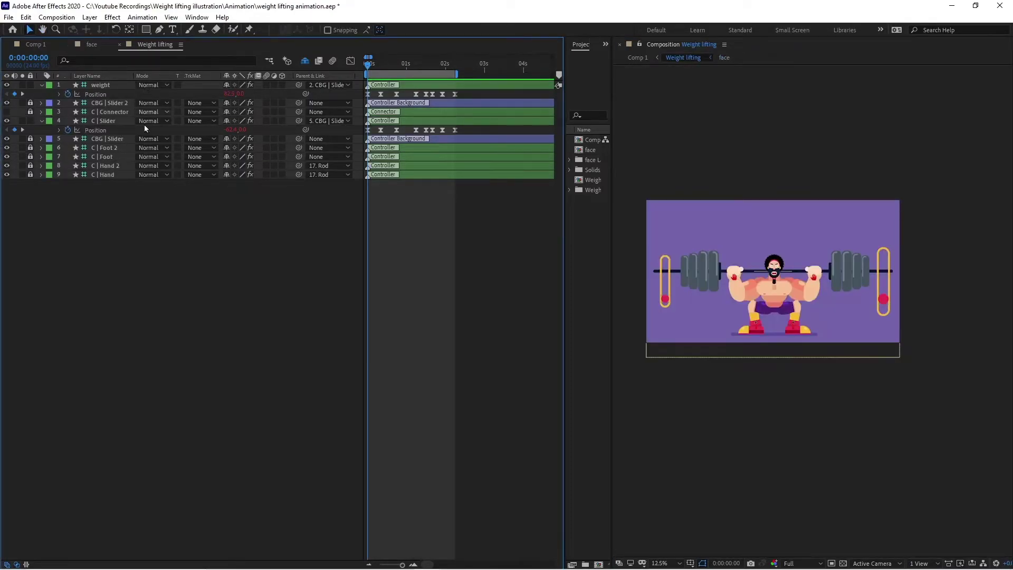
pyautogui.press('space')
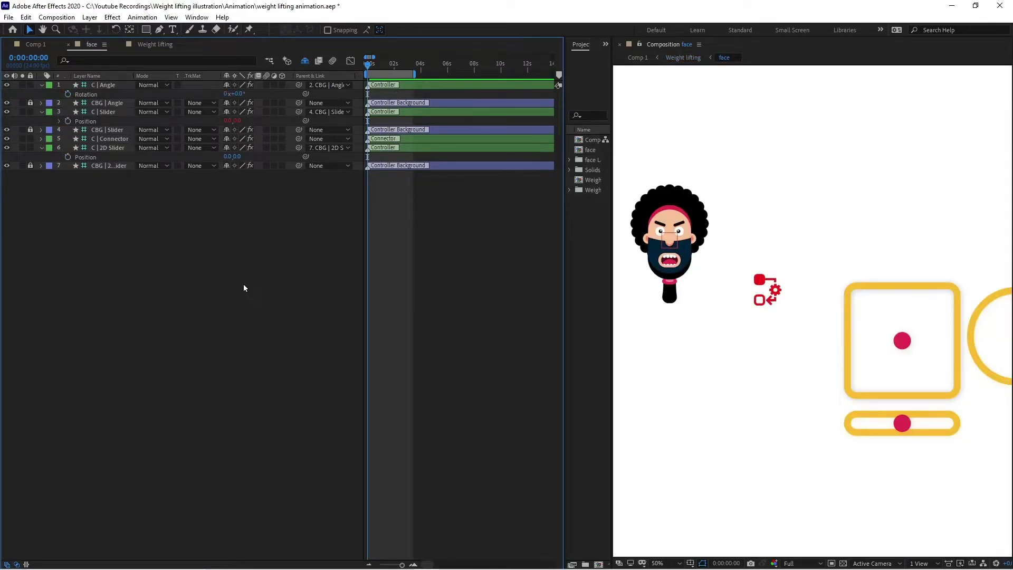
pyautogui.click(68, 121)
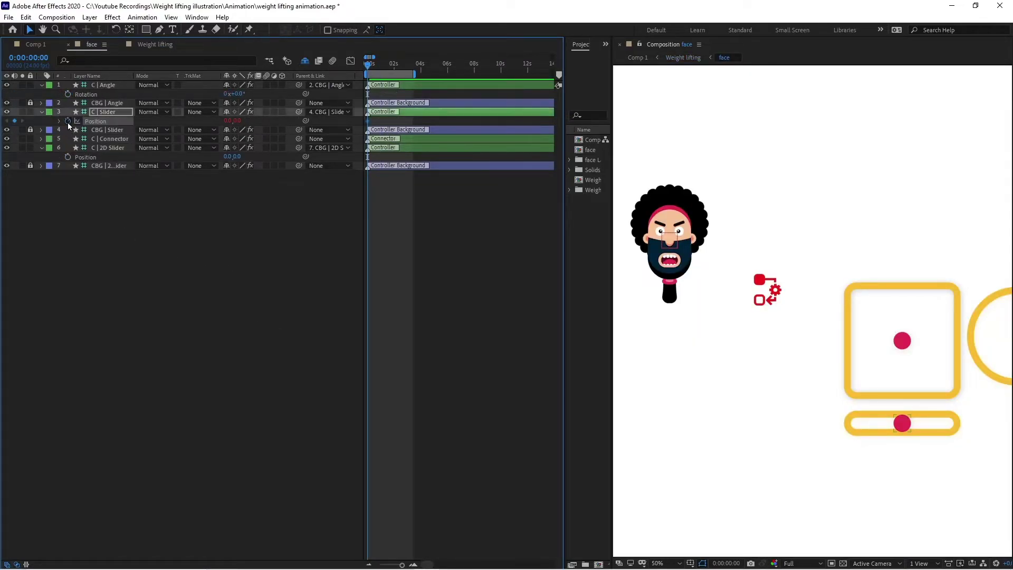
pyautogui.keyDown('shift'); pyautogui.click(70, 157); pyautogui.keyUp('shift')
# Tilt the face slightly down at the first frame by moving the C | 2D Slider controller to about 0.0, 40.4.
pyautogui.click(106, 148)
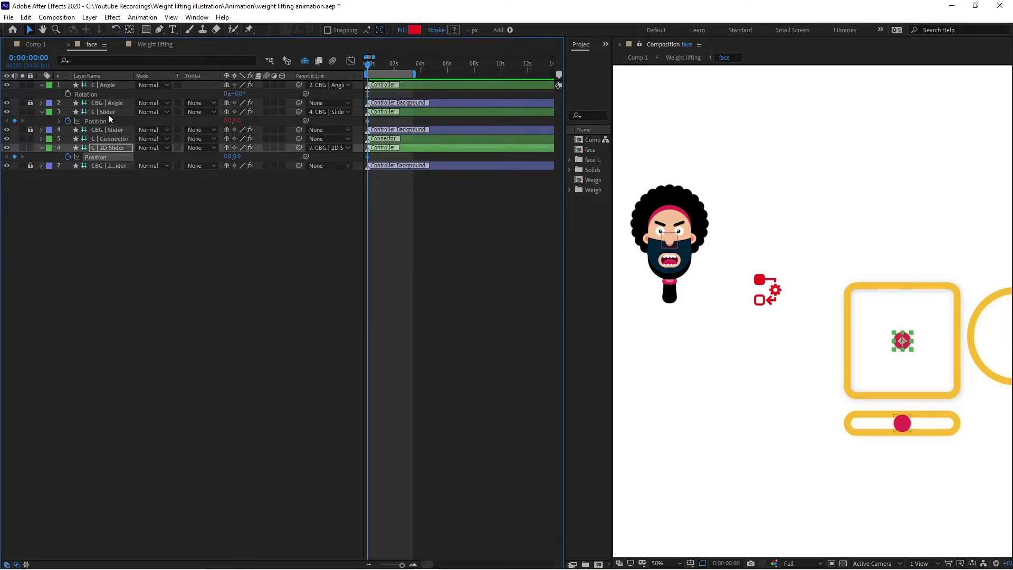
pyautogui.click(109, 121)
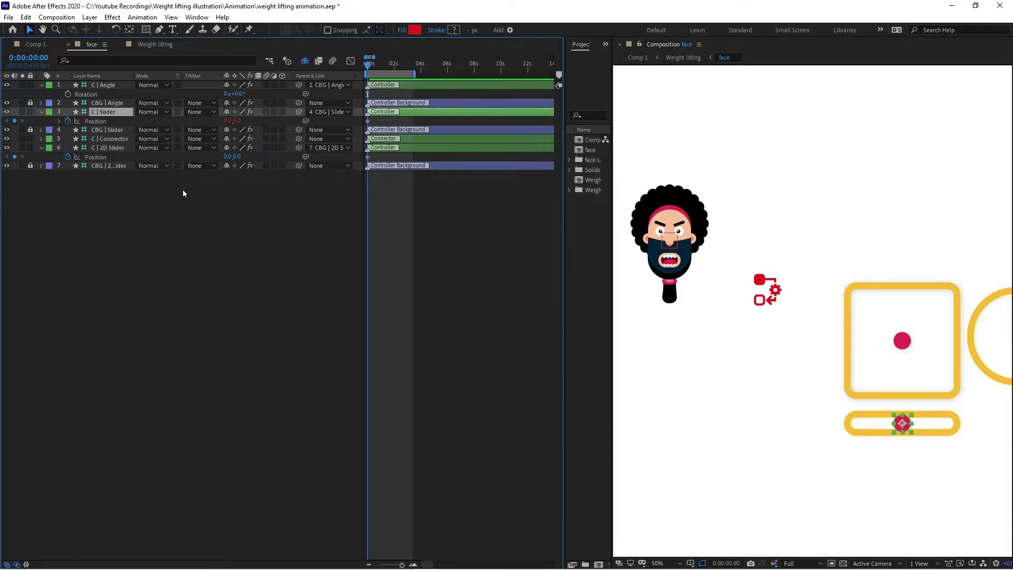
pyautogui.click(116, 151)
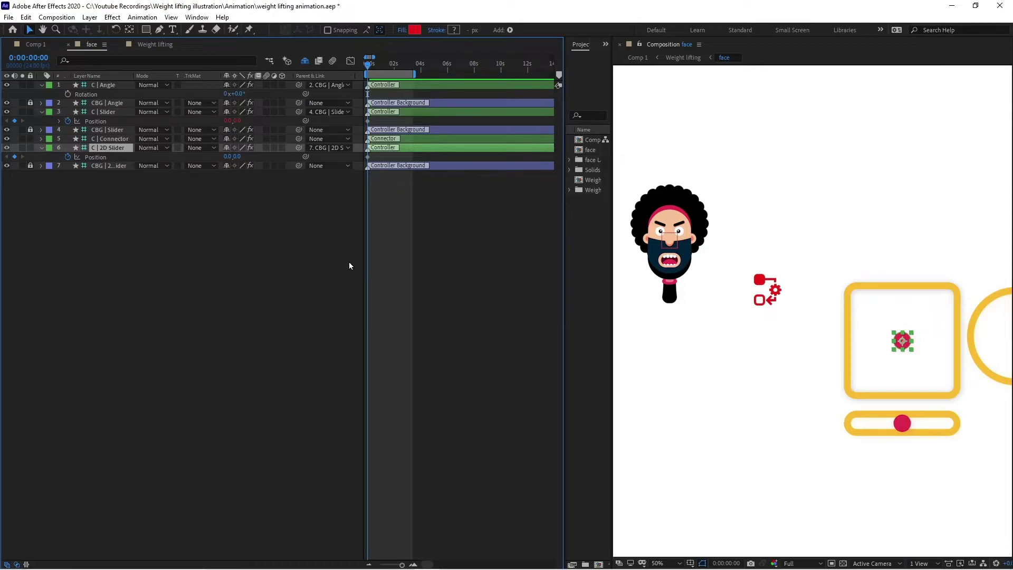
pyautogui.moveTo(903, 344); pyautogui.dragTo(907, 364)
pyautogui.click(904, 426)
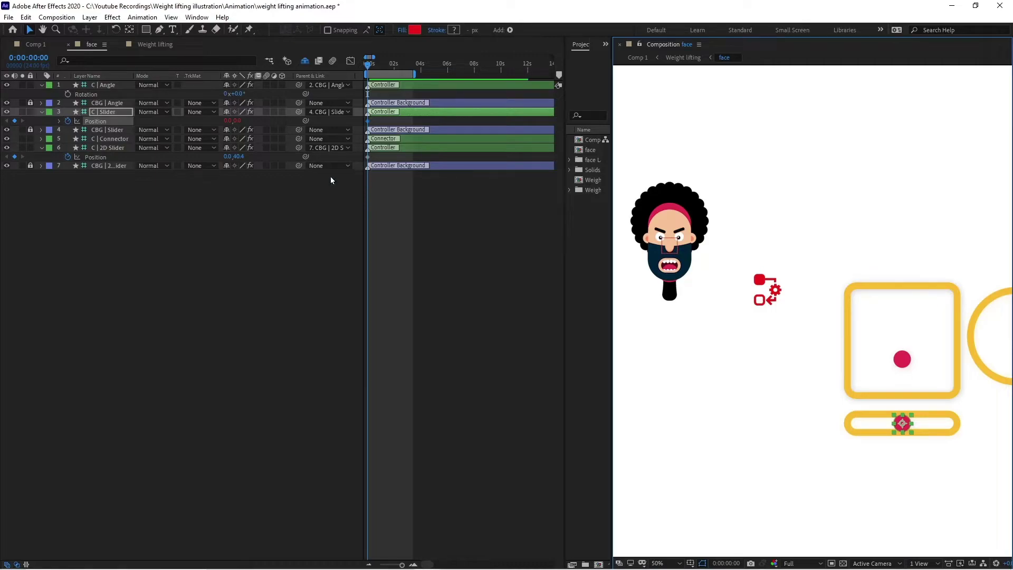
# At frame 8, keyframe the face's C | 2D Slider down to about 0.0, 108.5 and C | Slider at its track's left end.
pyautogui.click(152, 44)
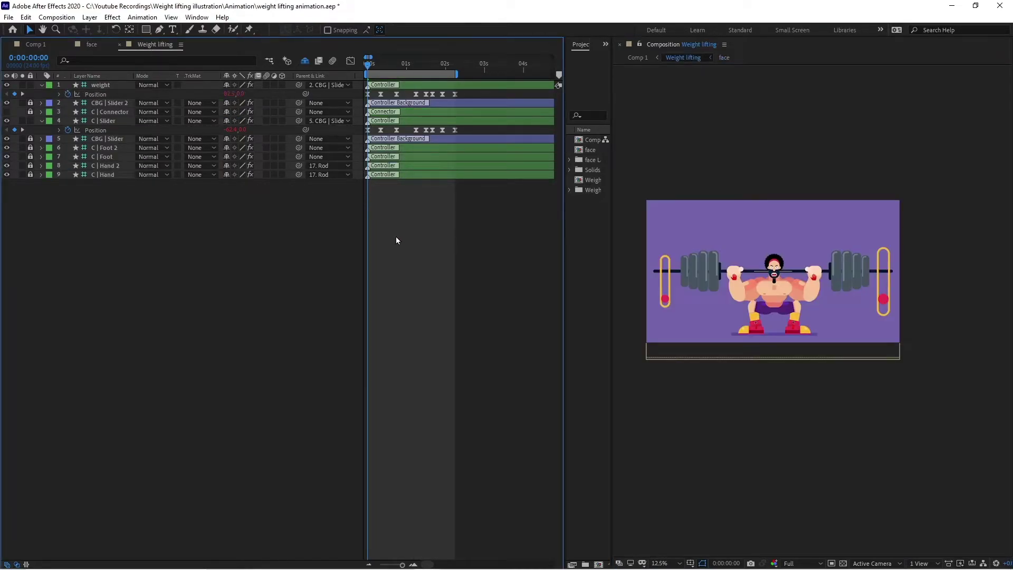
pyautogui.press('space')
pyautogui.click(91, 45)
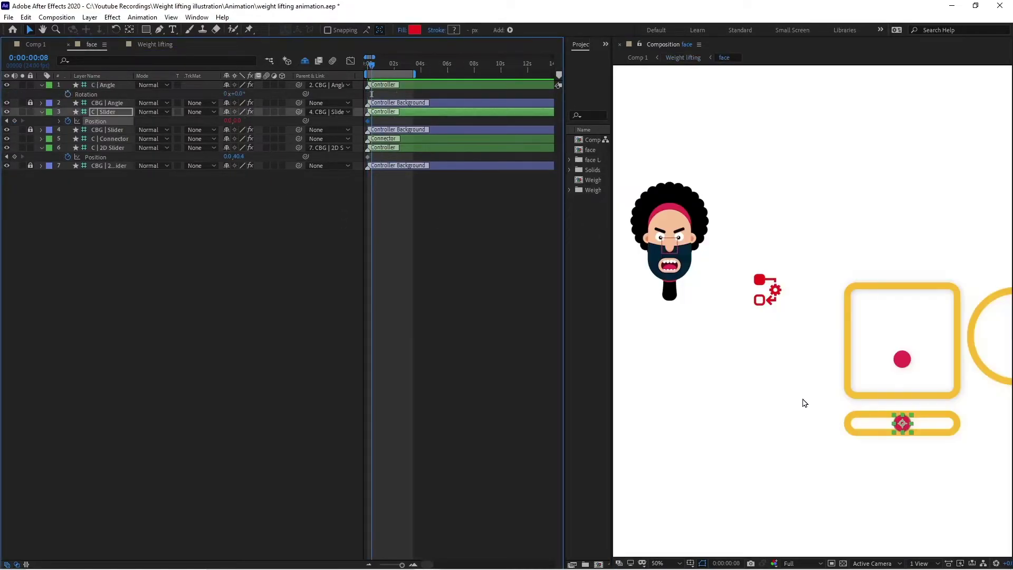
pyautogui.moveTo(904, 364); pyautogui.dragTo(855, 423)
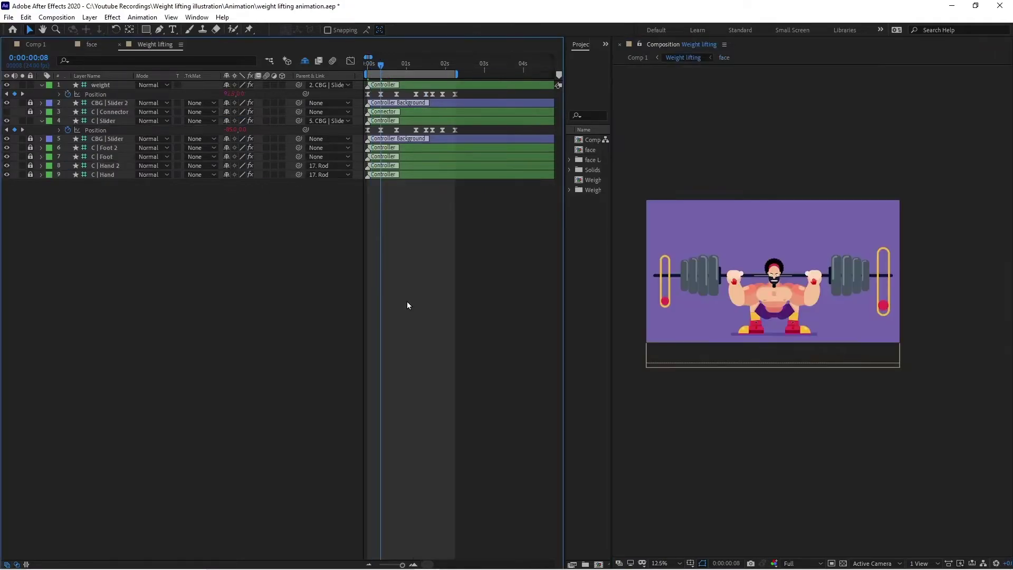
# At frame 18, keyframe the face's C | 2D Slider up to about 0.0, -28.8 and C | Slider right to about 61.
pyautogui.click(92, 45)
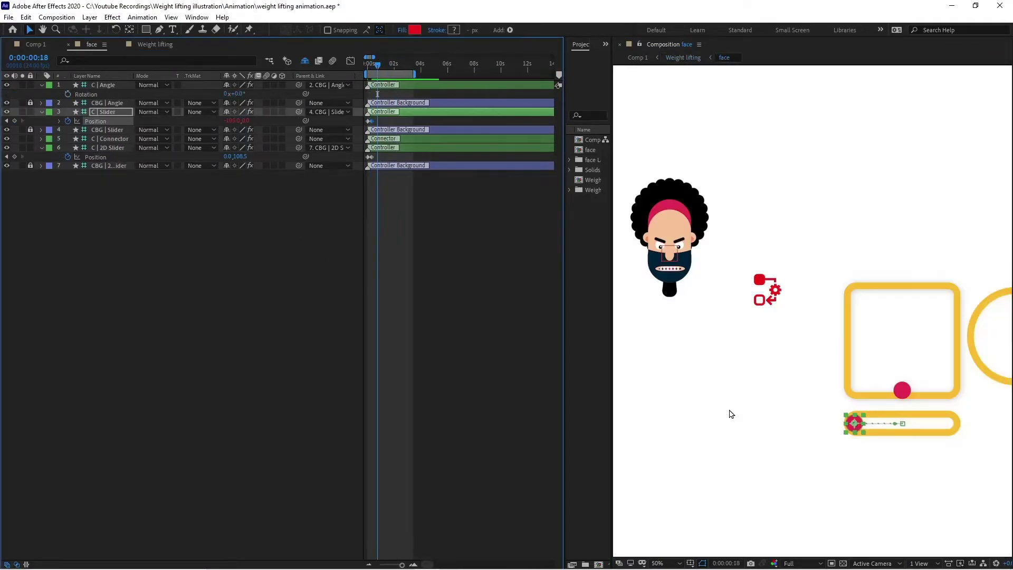
pyautogui.click(902, 388)
pyautogui.moveTo(902, 387); pyautogui.dragTo(903, 327)
pyautogui.click(855, 425)
pyautogui.moveTo(855, 425); pyautogui.dragTo(931, 425)
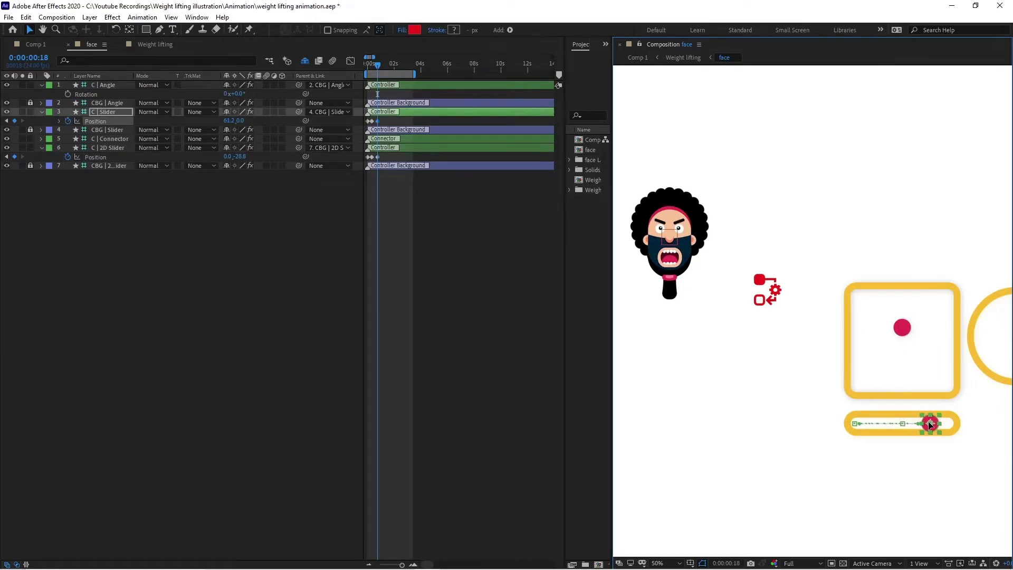
# At 0:00:01:06, keyframe the face's C | 2D Slider down to about 0.0, 45.0 and C | Slider left of its track's centre.
pyautogui.click(155, 44)
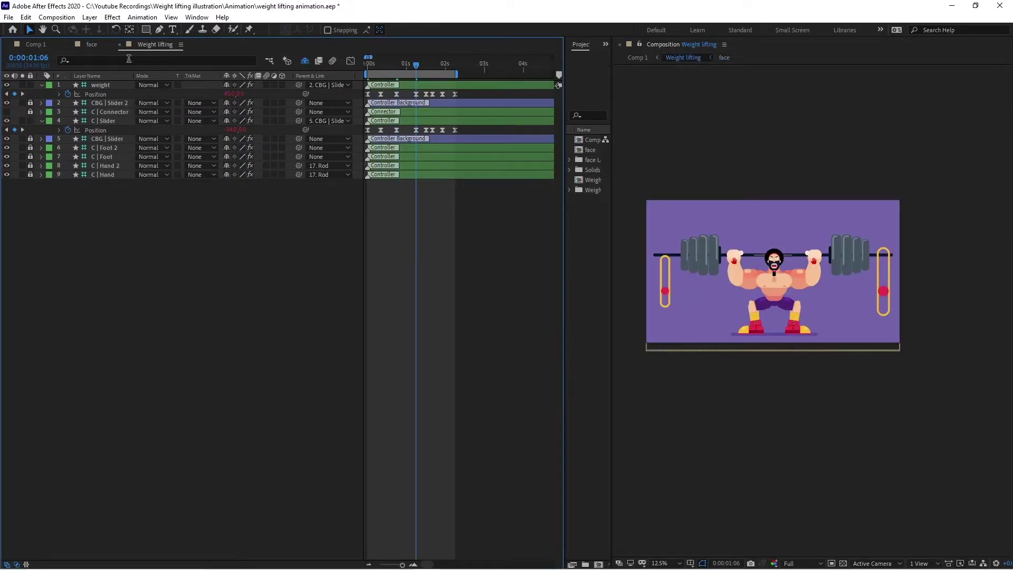
pyautogui.click(100, 45)
pyautogui.click(909, 330)
pyautogui.moveTo(908, 330); pyautogui.dragTo(914, 367)
pyautogui.moveTo(929, 423); pyautogui.dragTo(871, 430)
# At 0:00:01:12, keyframe the face's C | 2D Slider at the top of its square and C | Slider near its track's right end.
pyautogui.click(154, 45)
pyautogui.click(94, 44)
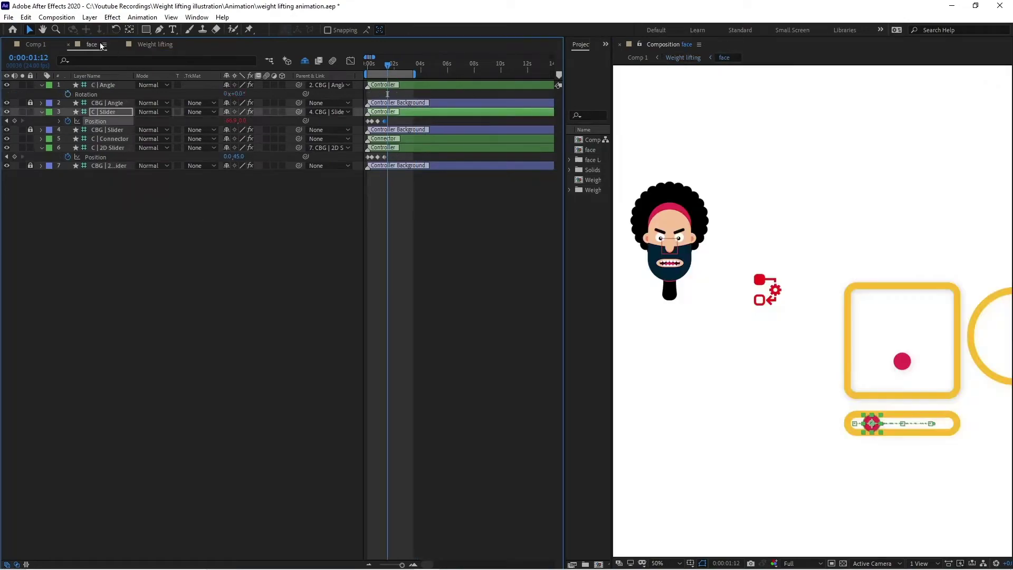
pyautogui.click(904, 364)
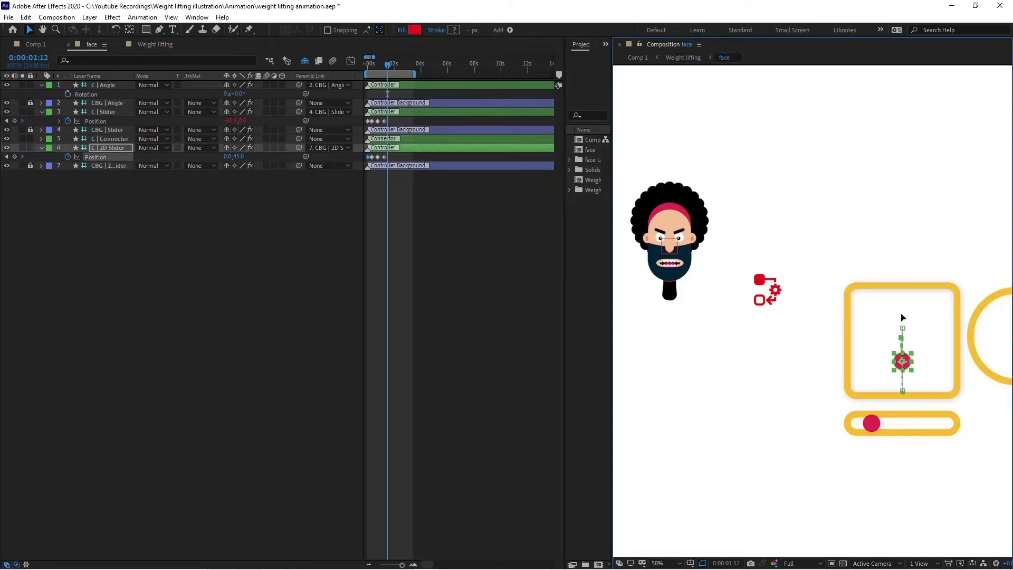
pyautogui.moveTo(903, 362); pyautogui.dragTo(903, 290)
pyautogui.click(872, 423)
pyautogui.moveTo(894, 420); pyautogui.dragTo(948, 423)
# At 0:00:01:16, keyframe the face's C | 2D Slider lower at about 0.0, -71.5 to ease the head's upward tilt.
pyautogui.click(154, 44)
pyautogui.click(91, 45)
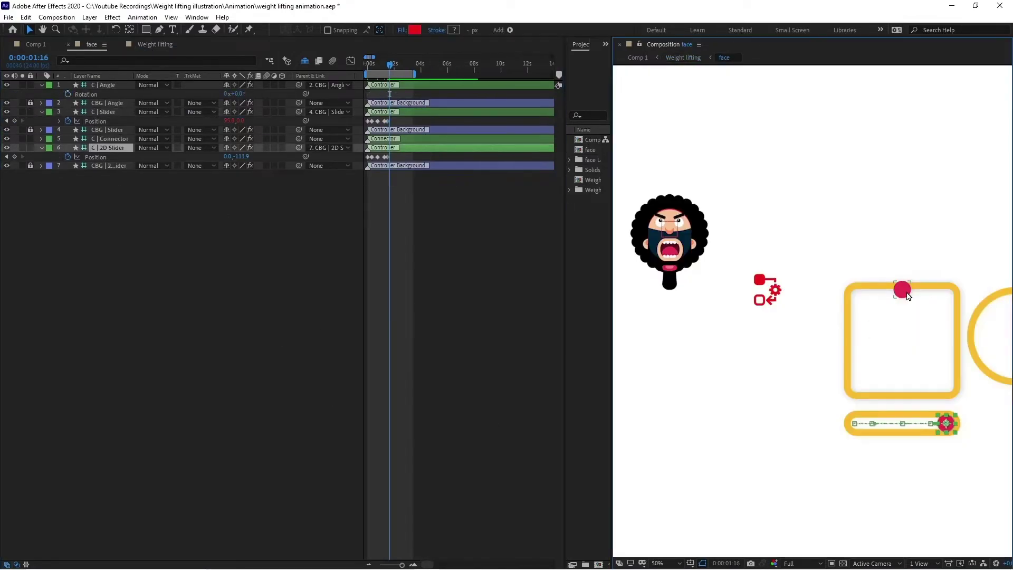
pyautogui.click(902, 291)
pyautogui.hotkey('shift', 'Down')
pyautogui.hotkey('shift', 'Down')
pyautogui.press('Down')
pyautogui.moveTo(908, 319); pyautogui.dragTo(910, 318)
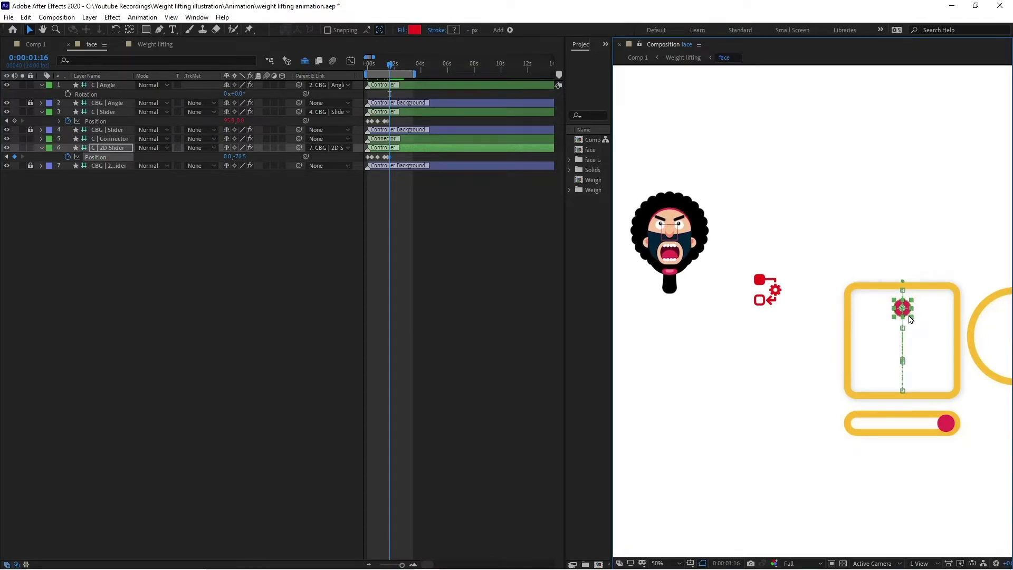
# Nudge the face's C | Slider left to about 71 at 0:00:01:16 to close the mouth slightly.
pyautogui.click(946, 424)
pyautogui.press('Left')
pyautogui.press('Left')
pyautogui.press('Left')
pyautogui.press('Left')
pyautogui.press('Left')
pyautogui.press('Left')
pyautogui.press('Left')
pyautogui.press('Left')
pyautogui.press('Left')
pyautogui.press('Left')
pyautogui.press('Left')
pyautogui.press('Left')
pyautogui.press('Left')
pyautogui.press('Left')
pyautogui.press('Left')
pyautogui.press('Left')
pyautogui.press('Left')
pyautogui.press('Left')
pyautogui.press('Left')
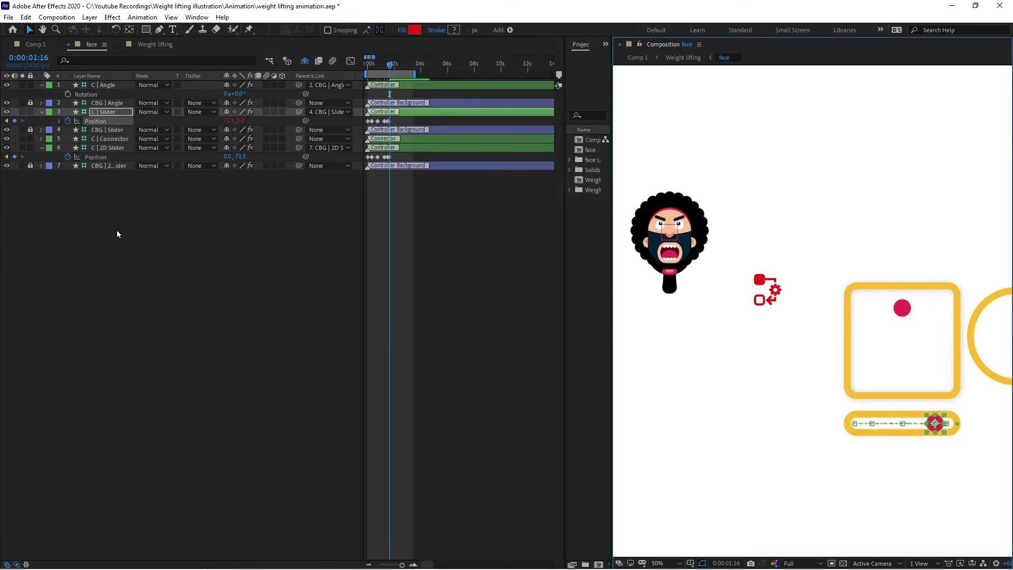
# Hold the face's C | Slider and C | 2D Slider positions with keyframes at 0:00:01:22, matching the Weight lifting composition's timing.
pyautogui.click(159, 44)
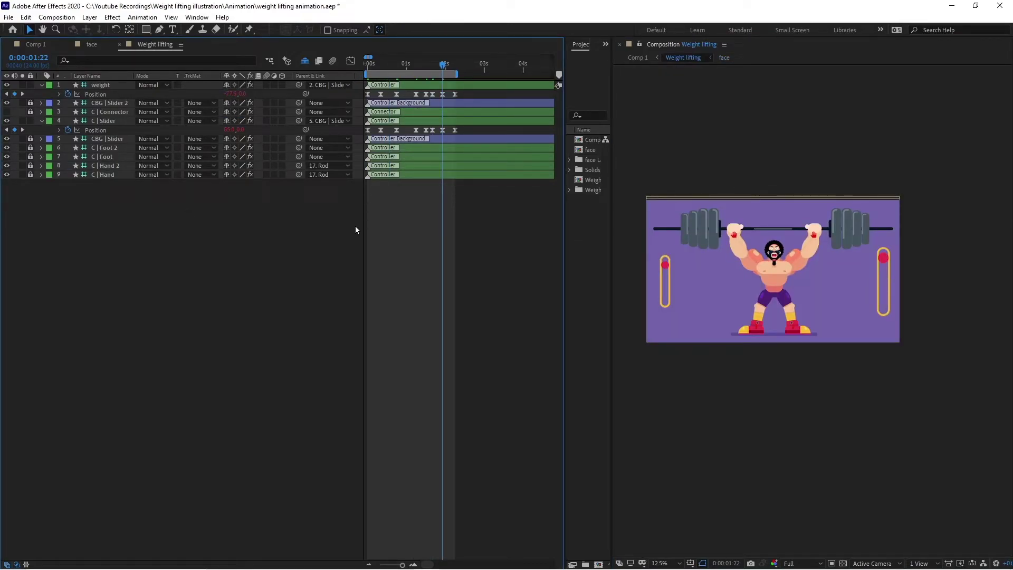
pyautogui.click(90, 44)
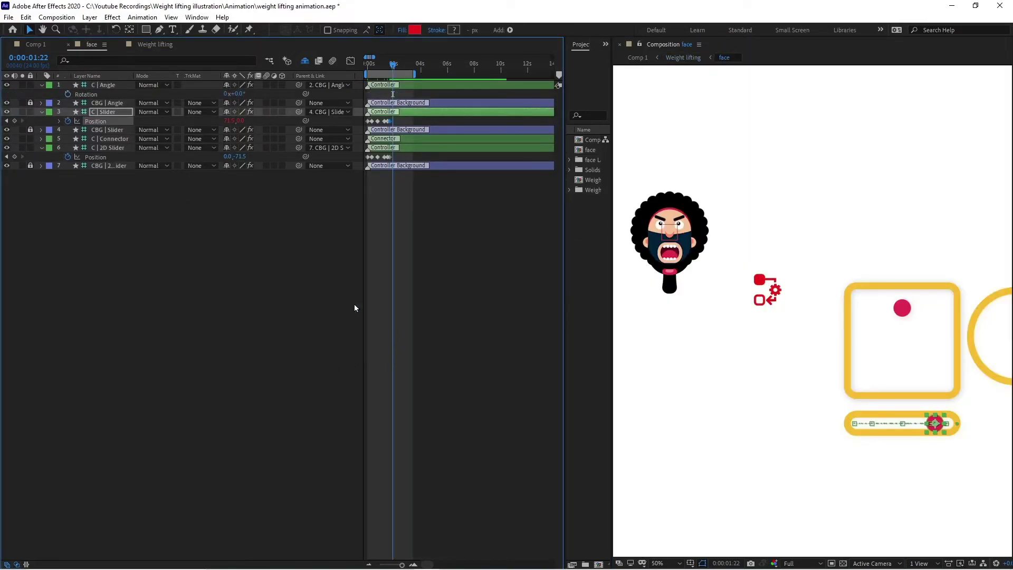
pyautogui.click(138, 45)
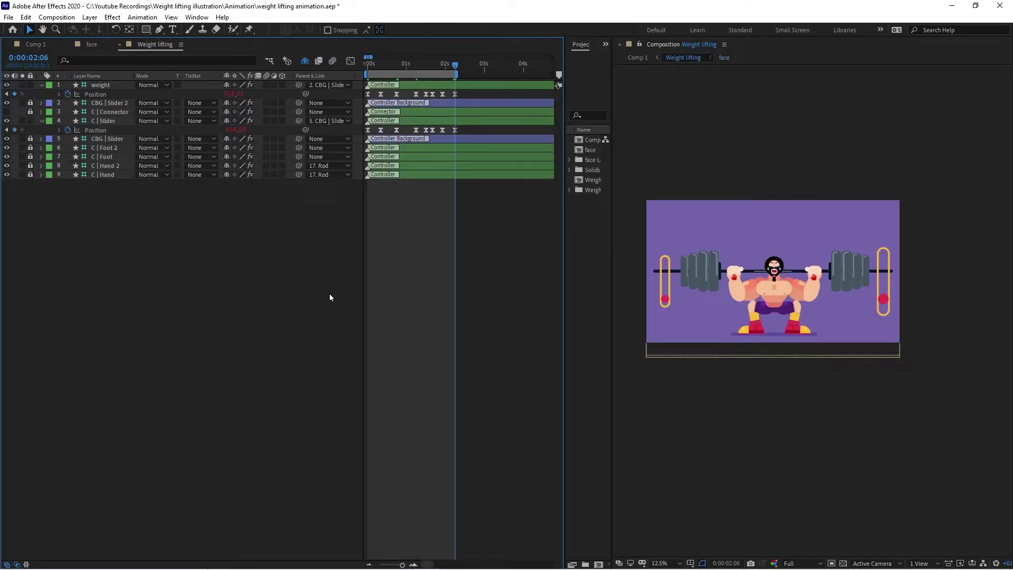
# Copy the first Position keyframes of the face's C | Slider and C | 2D Slider to 0:00:02:06.
pyautogui.click(95, 45)
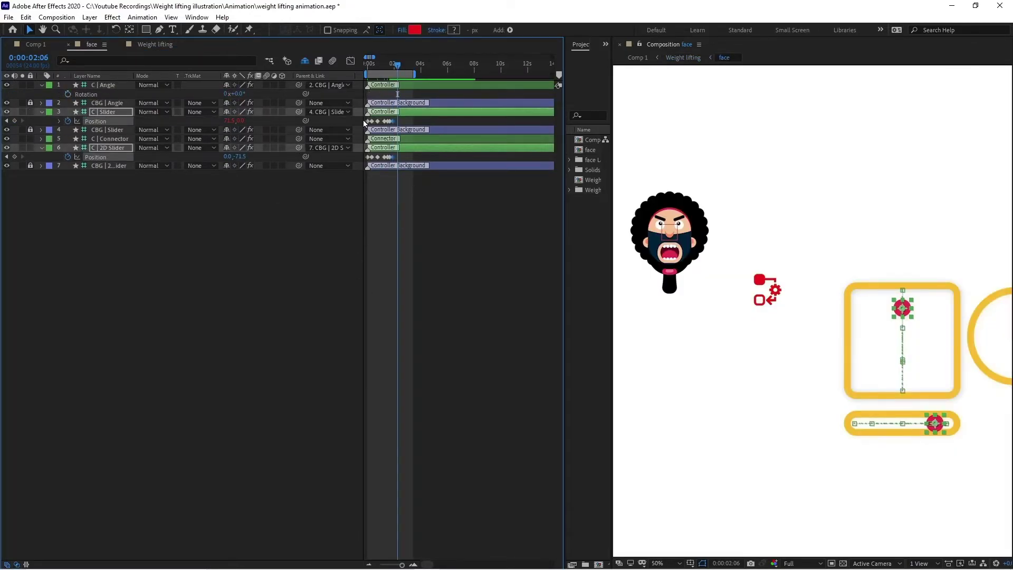
pyautogui.click(367, 121)
pyautogui.hotkey('ctrl', 'c')
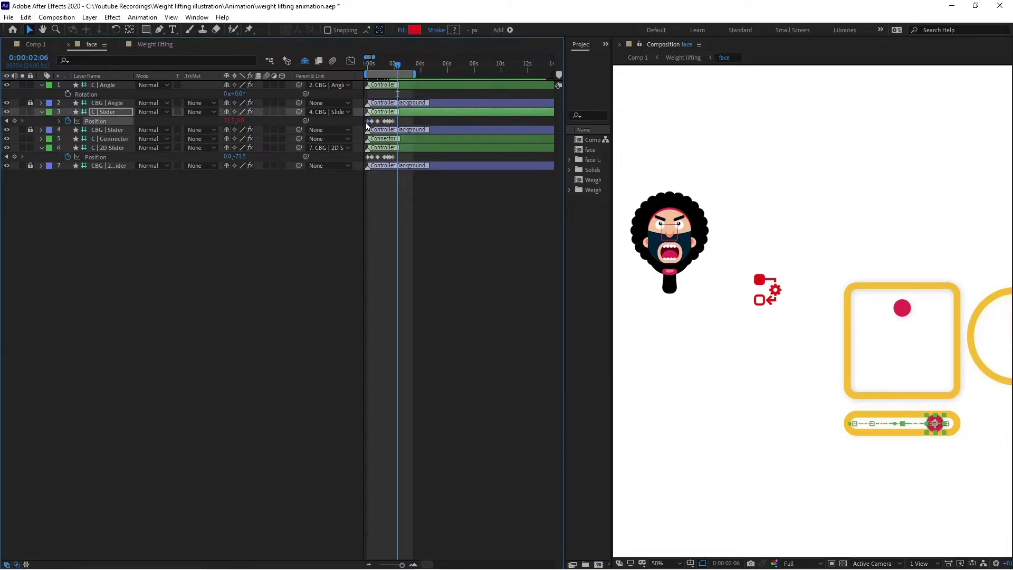
pyautogui.hotkey('ctrl', 'v')
pyautogui.click(367, 157)
pyautogui.hotkey('ctrl', 'c')
pyautogui.hotkey('ctrl', 'v')
# Apply Easy Ease to all keyframes of both face sliders and end the face composition's work area at 0:00:02:06.
pyautogui.moveTo(407, 118); pyautogui.dragTo(358, 164)
pyautogui.press('F9')
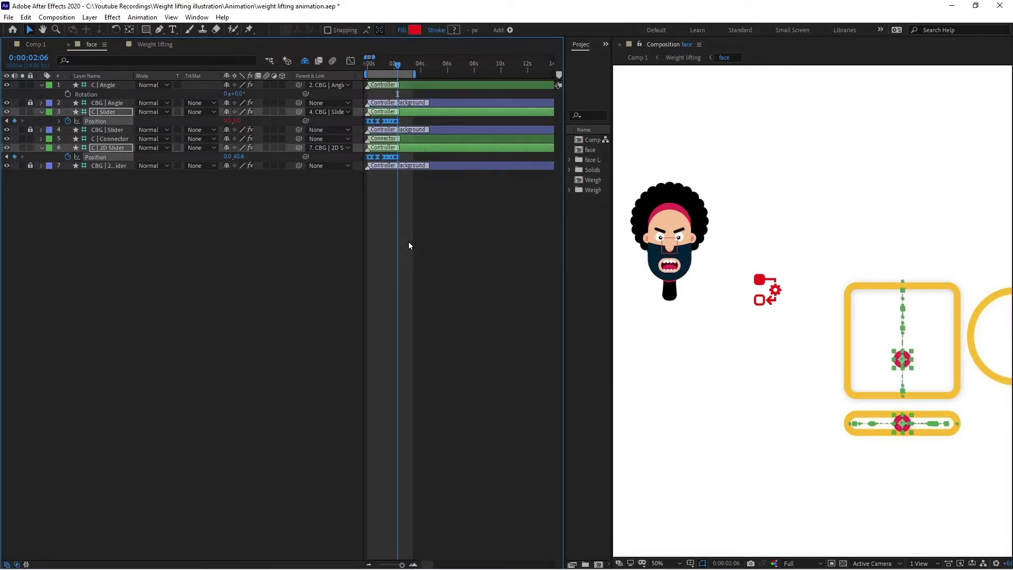
pyautogui.press('=')
pyautogui.press('=')
pyautogui.press('=')
pyautogui.press('=')
pyautogui.press('n')
pyautogui.moveTo(443, 74); pyautogui.dragTo(439, 74)
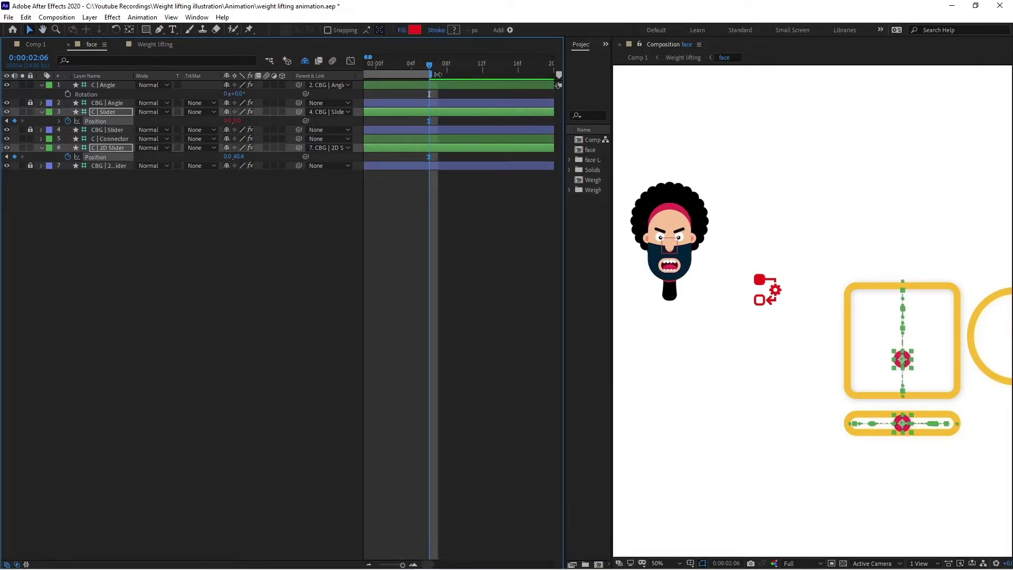
# Preview the Weight lifting composition from the start to check how the face animation matches the lift.
pyautogui.click(152, 45)
pyautogui.click(369, 66)
pyautogui.press('Home')
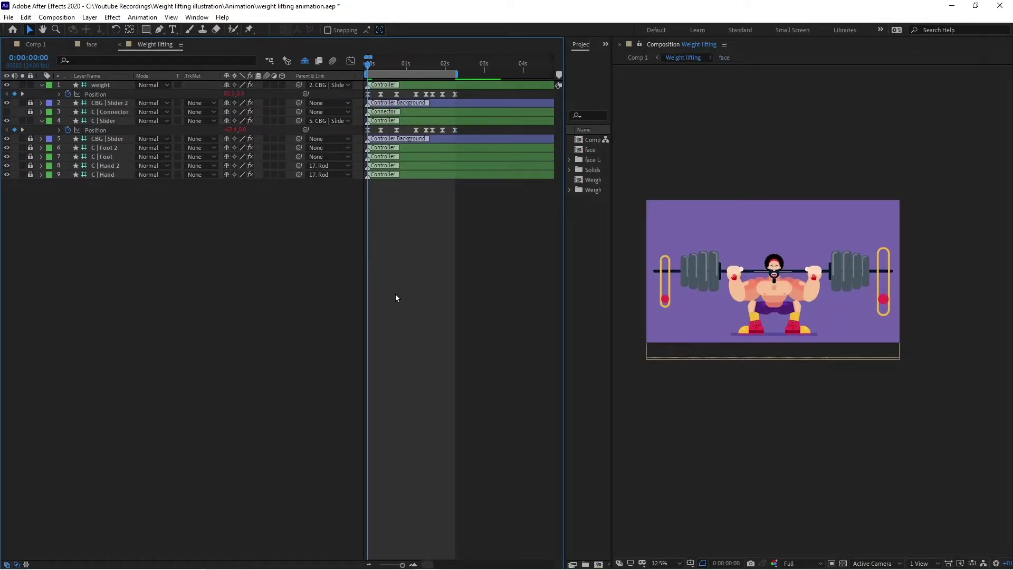
pyautogui.press('space')
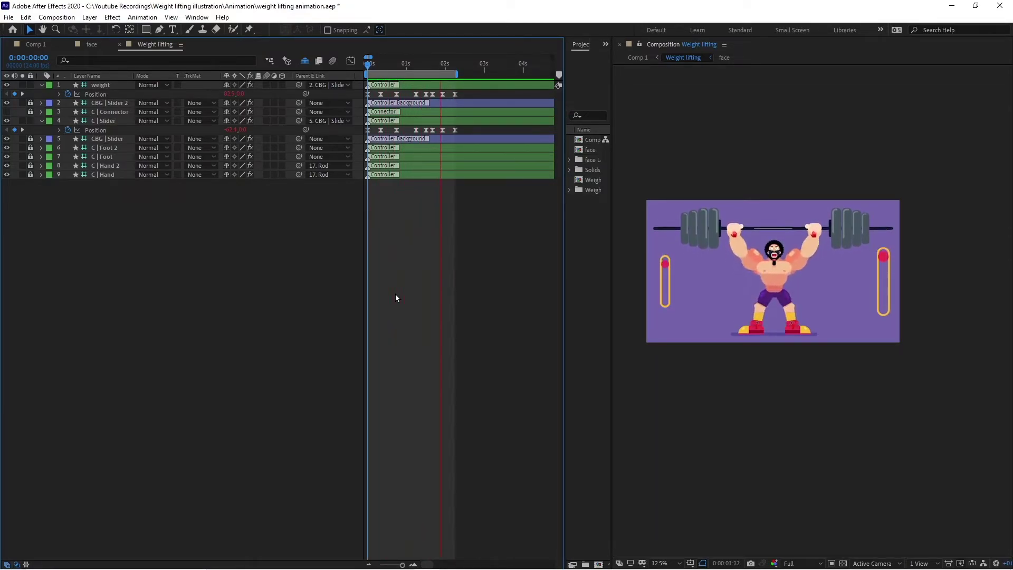
pyautogui.press('space')
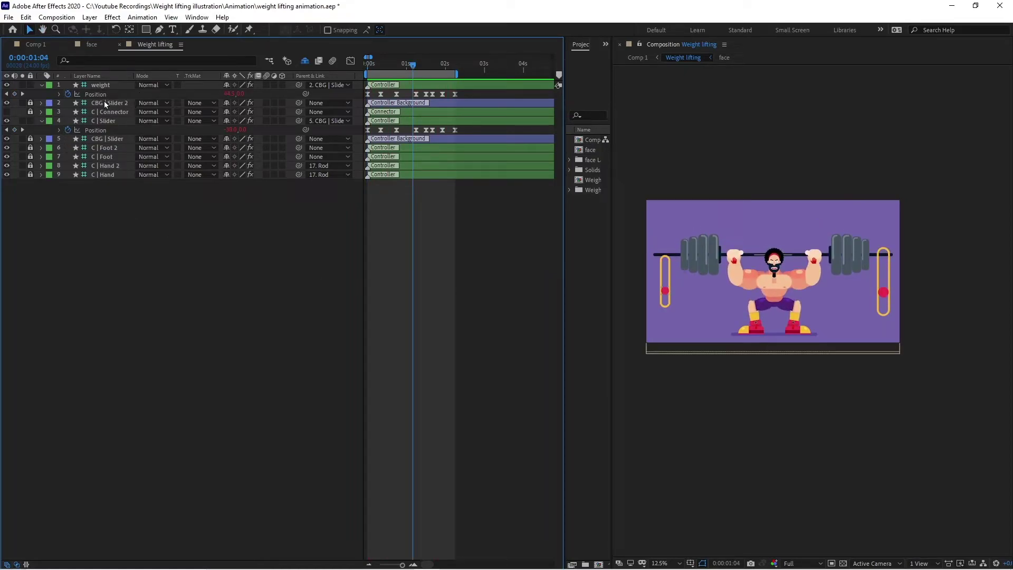
# Add the expression loopIn()+loopOut()-value; to the Position of C | Slider and weight in the Weight lifting composition.
pyautogui.keyDown('alt'); pyautogui.click(68, 130); pyautogui.keyUp('alt')
pyautogui.write('loopIn()+loopOut()-value;')
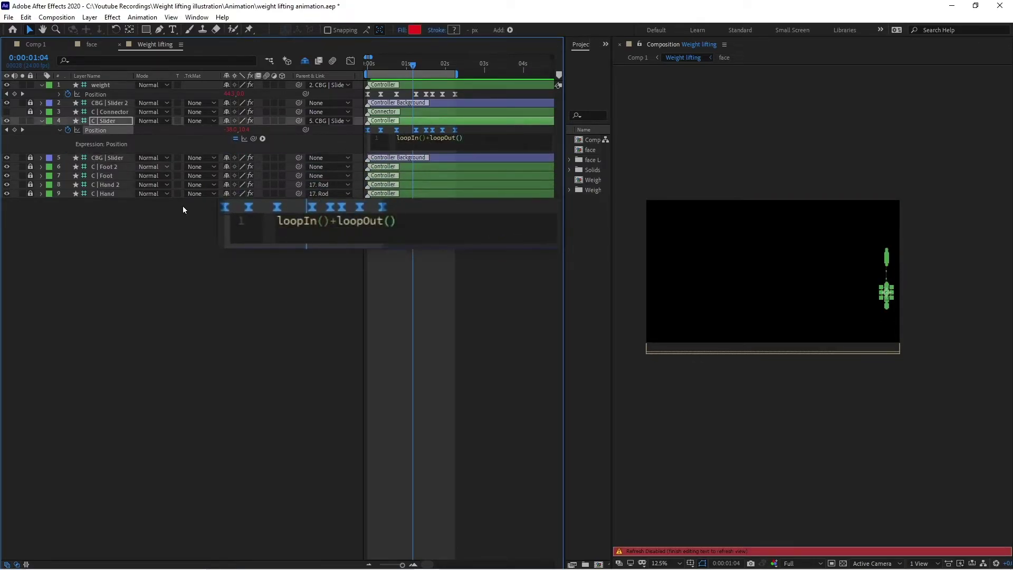
pyautogui.click(65, 97)
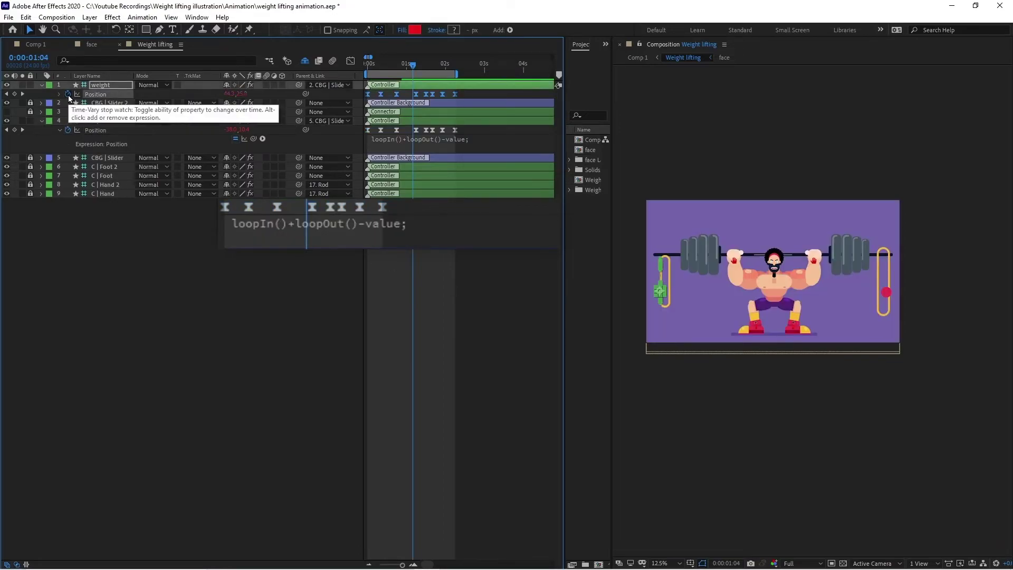
pyautogui.keyDown('alt'); pyautogui.click(69, 94); pyautogui.keyUp('alt')
pyautogui.hotkey('ctrl', 'v')
pyautogui.click(315, 389)
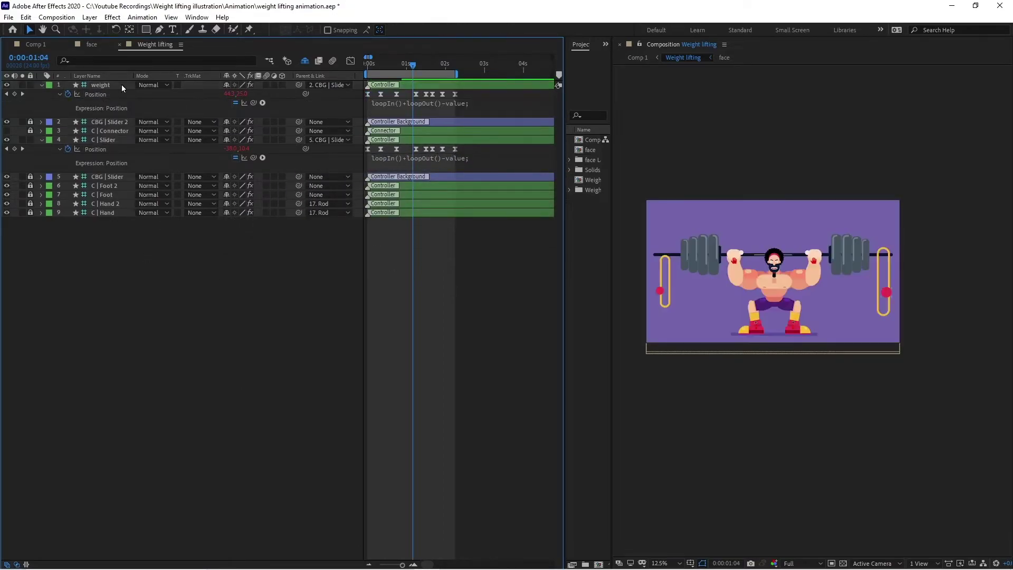
# Apply the same loopIn()+loopOut()-value; expression to the Position of the face's C | 2D Slider and C | Slider.
pyautogui.click(91, 44)
pyautogui.keyDown('alt'); pyautogui.click(68, 157); pyautogui.keyUp('alt')
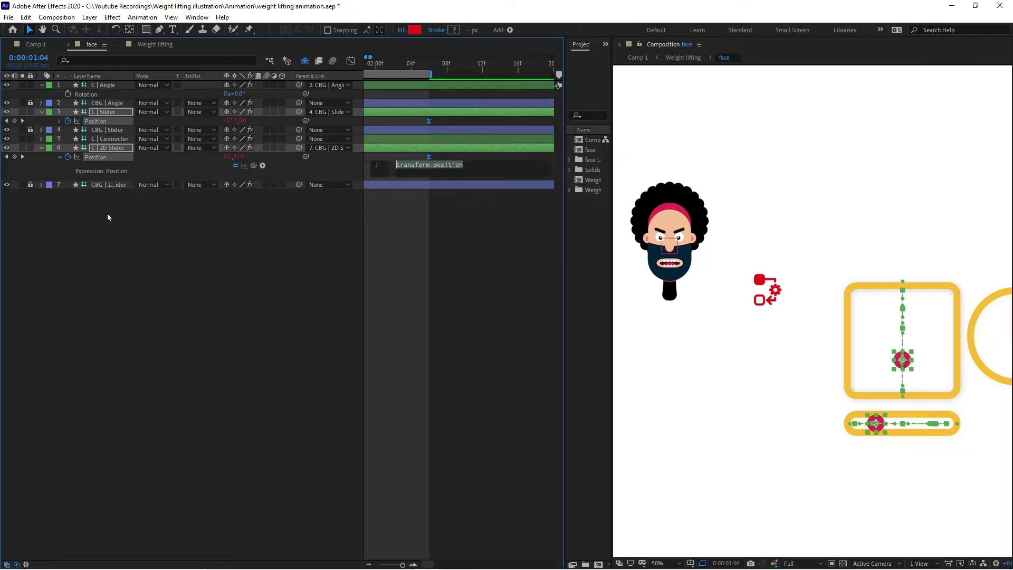
pyautogui.hotkey('ctrl', 'v')
pyautogui.click(134, 251)
pyautogui.hotkey('alt', 'shift', '=')
pyautogui.hotkey('ctrl', 'v')
pyautogui.click(287, 344)
# Delay all the weight controller's Position keyframes by two frames in the Weight lifting composition, so they start at 0:00:00:02.
pyautogui.press('-')
pyautogui.press('-')
pyautogui.press('-')
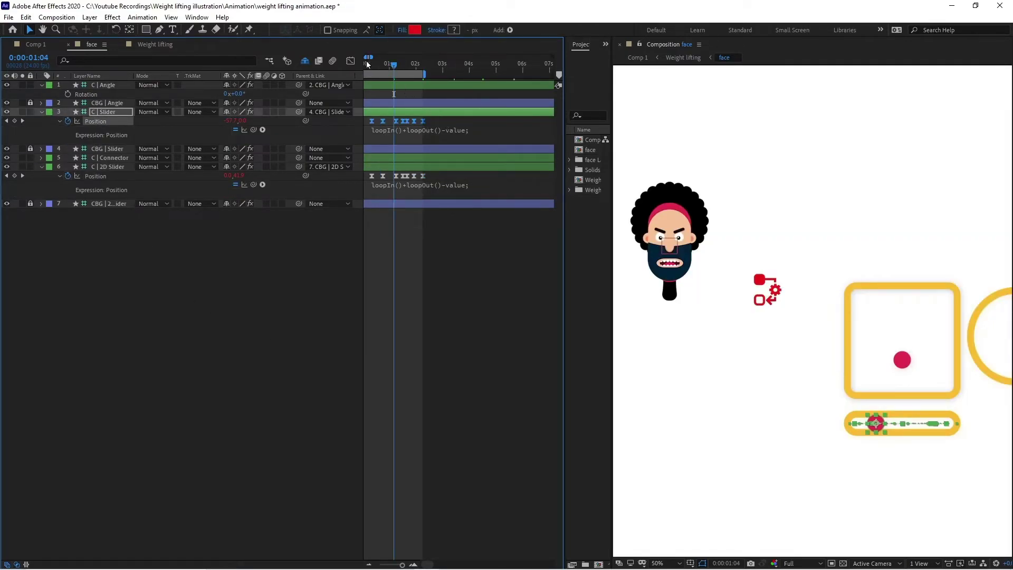
pyautogui.press('Home')
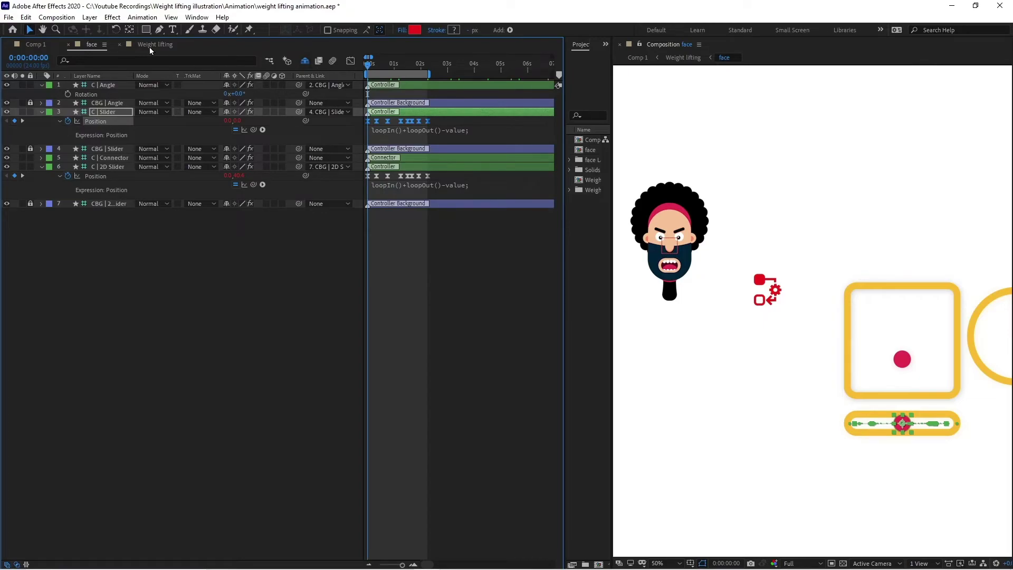
pyautogui.click(150, 45)
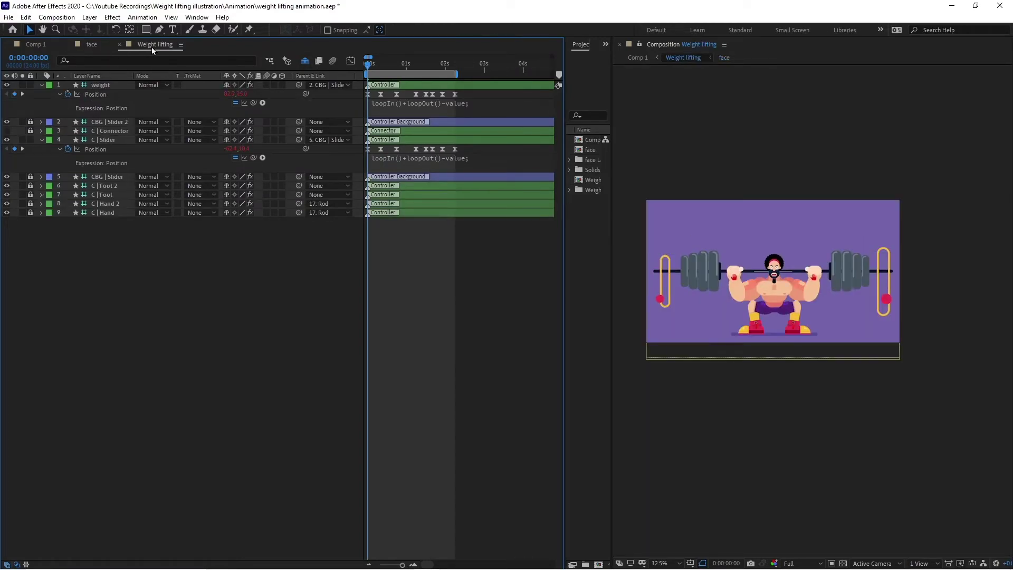
pyautogui.moveTo(472, 159); pyautogui.dragTo(369, 147)
pyautogui.press('=')
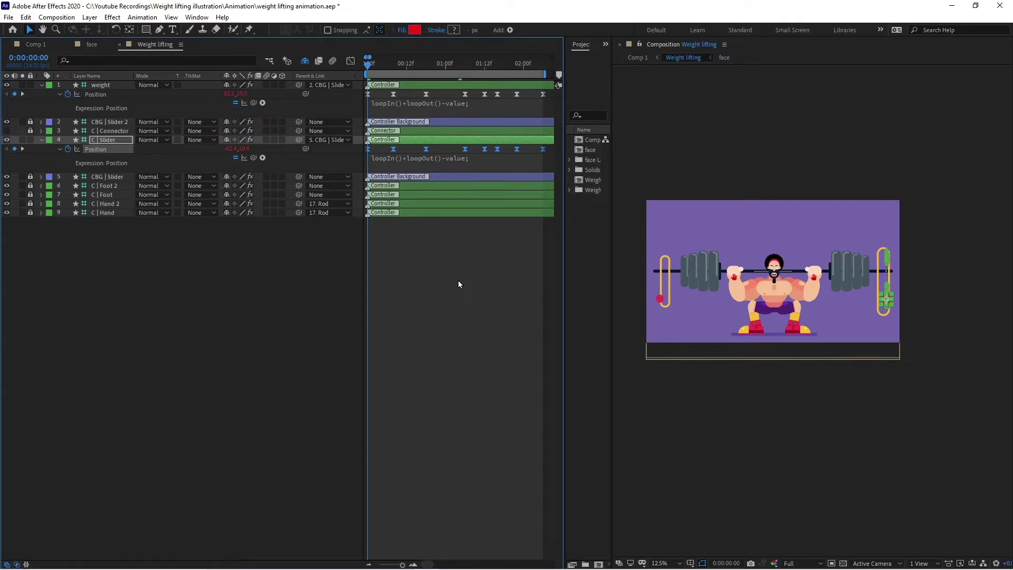
pyautogui.press('-')
pyautogui.press('-')
pyautogui.press('=')
pyautogui.press('=')
pyautogui.press('pagedown')
pyautogui.press('pagedown')
pyautogui.press('-')
pyautogui.moveTo(461, 105); pyautogui.dragTo(380, 94)
pyautogui.press('=')
pyautogui.press('=')
pyautogui.press('=')
# Shift the Position keyframes of both face sliders together to start at 0:00:00:04.
pyautogui.click(92, 44)
pyautogui.moveTo(438, 117); pyautogui.dragTo(386, 175)
pyautogui.press('pagedown')
pyautogui.press('pagedown')
pyautogui.press('=')
pyautogui.press('=')
# Shift only the face's C | Slider Position keyframes two frames further, to start at 0:00:00:06.
pyautogui.click(438, 277)
pyautogui.press('pagedown')
pyautogui.press('pagedown')
pyautogui.press('-')
pyautogui.press('-')
pyautogui.moveTo(447, 139); pyautogui.dragTo(430, 124)
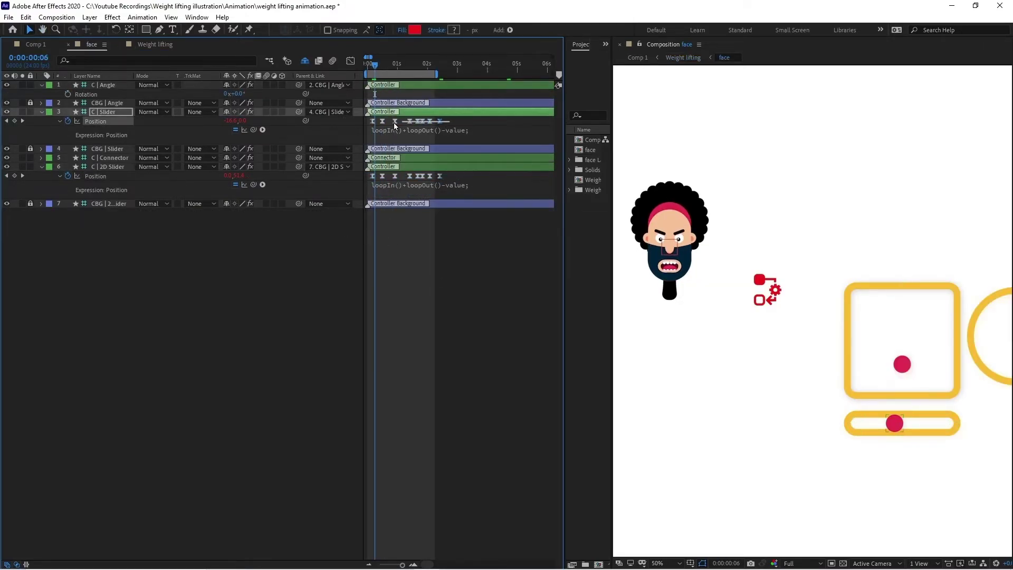
# Return to the Weight lifting composition, save the project and preview the looping animation.
pyautogui.click(150, 44)
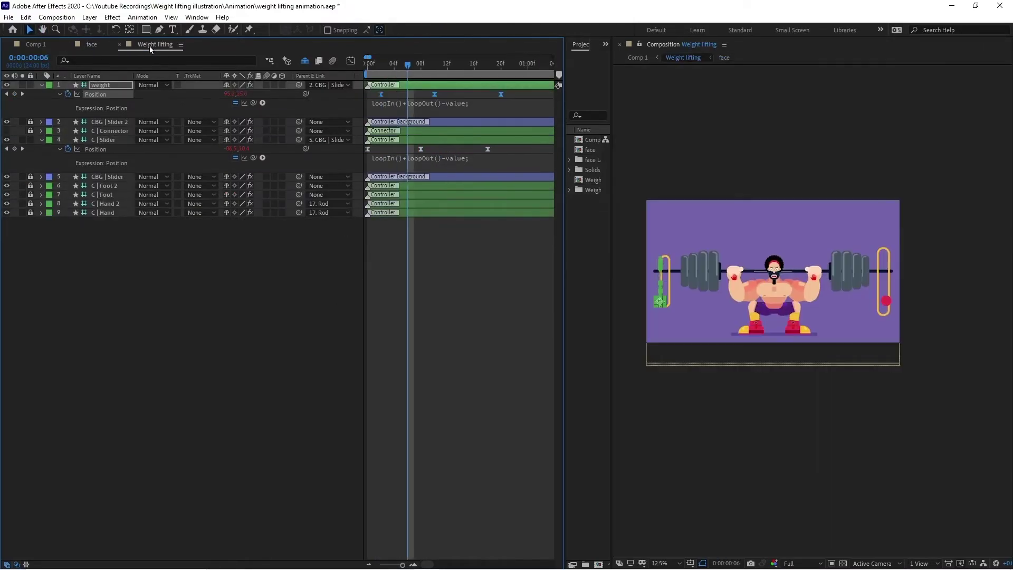
pyautogui.click(398, 315)
pyautogui.hotkey('ctrl', 's')
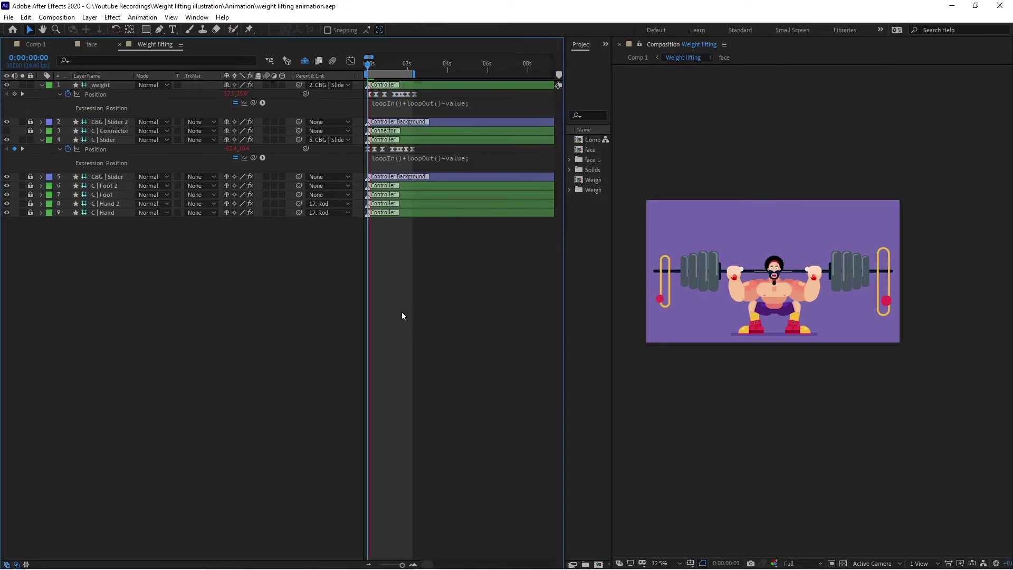